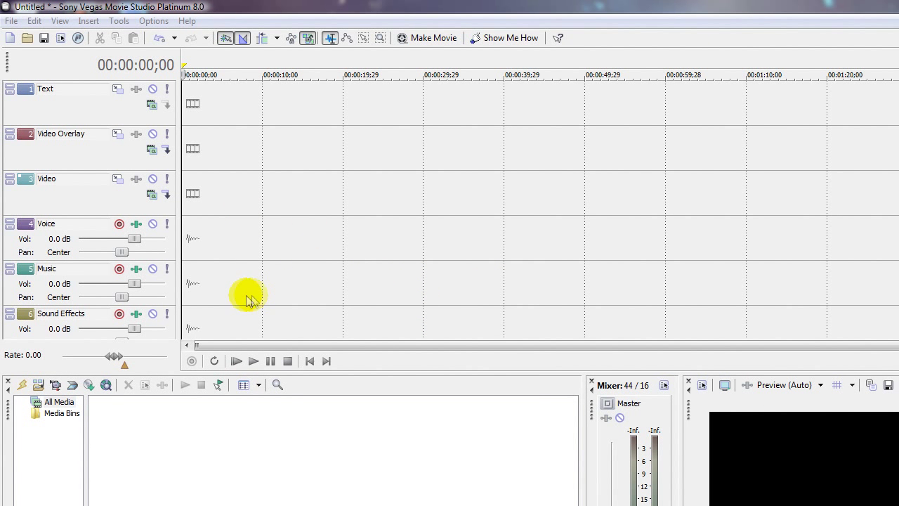
# Set the project to the HDV 720-25p (1280x720, 25.000 fps) template and make these settings the default for all new projects.
pyautogui.click(10, 22)
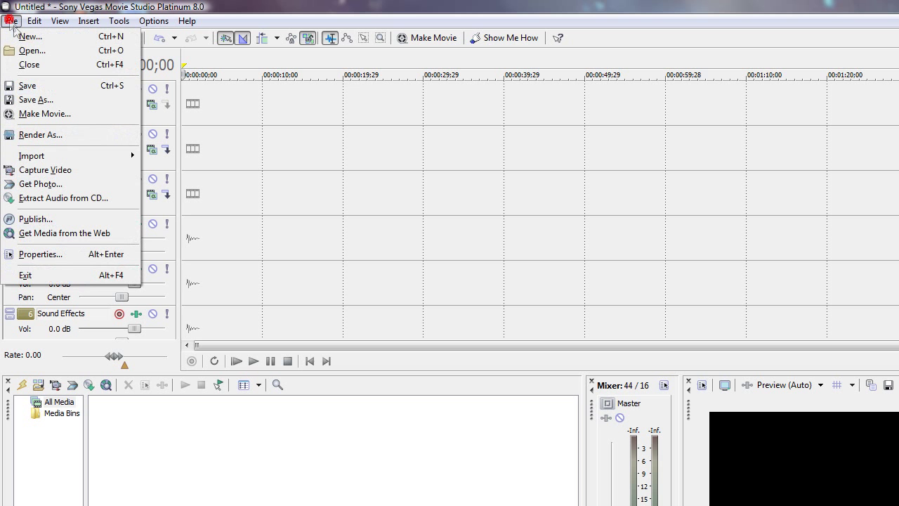
pyautogui.click(45, 255)
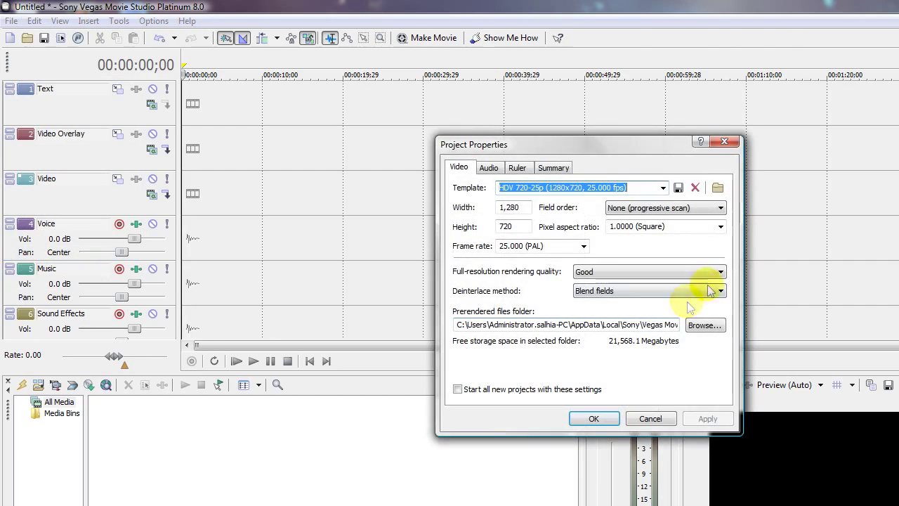
pyautogui.click(663, 187)
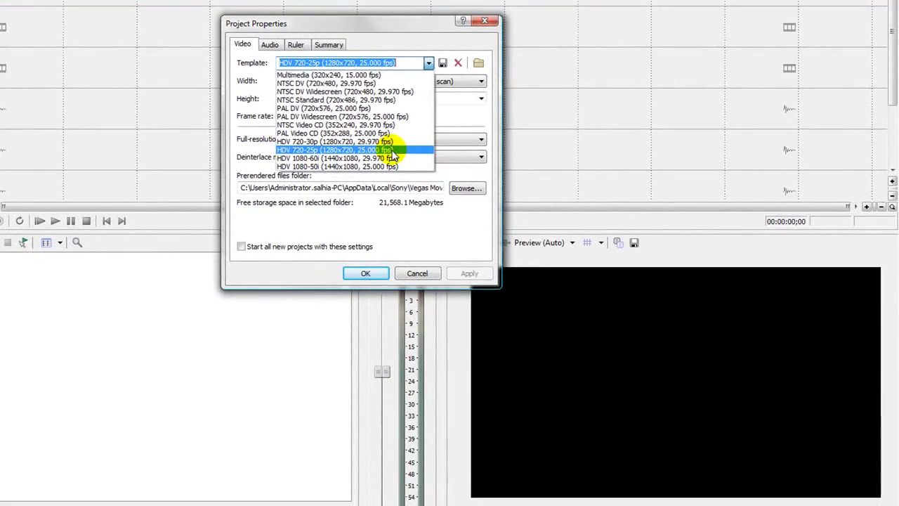
pyautogui.click(497, 215)
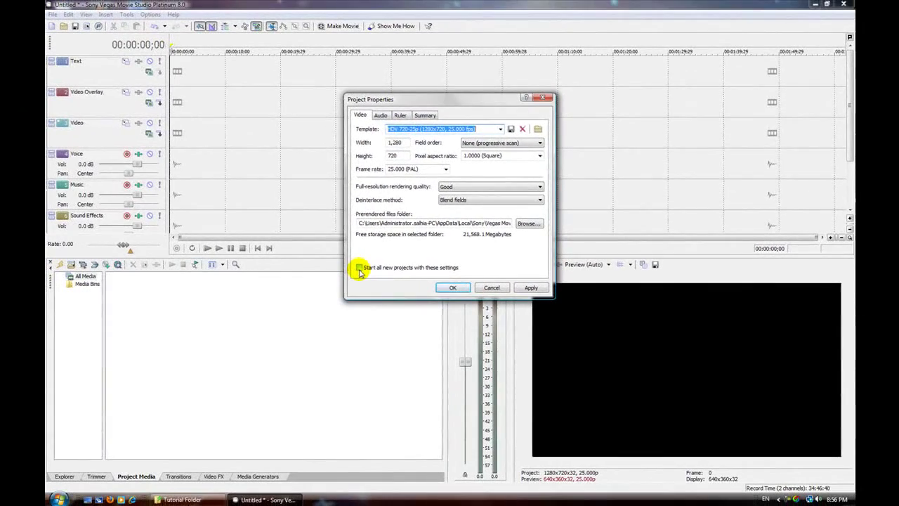
pyautogui.click(241, 246)
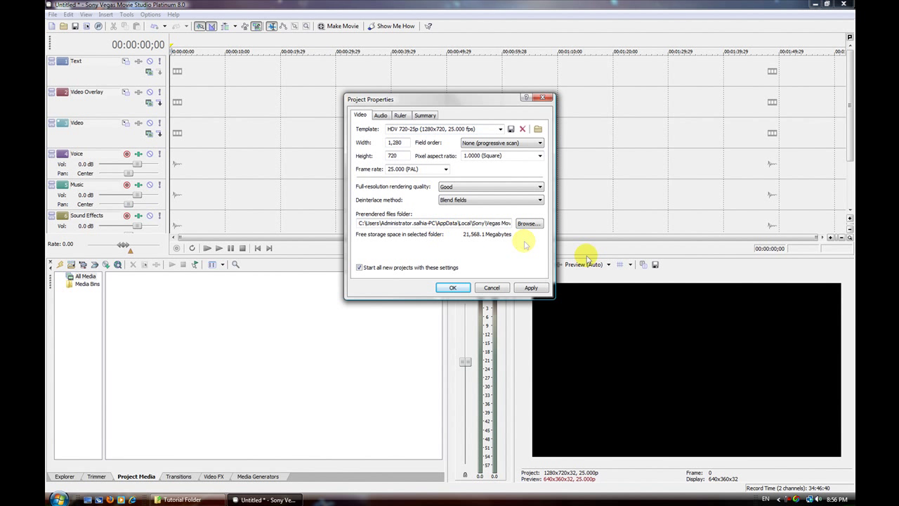
pyautogui.click(532, 288)
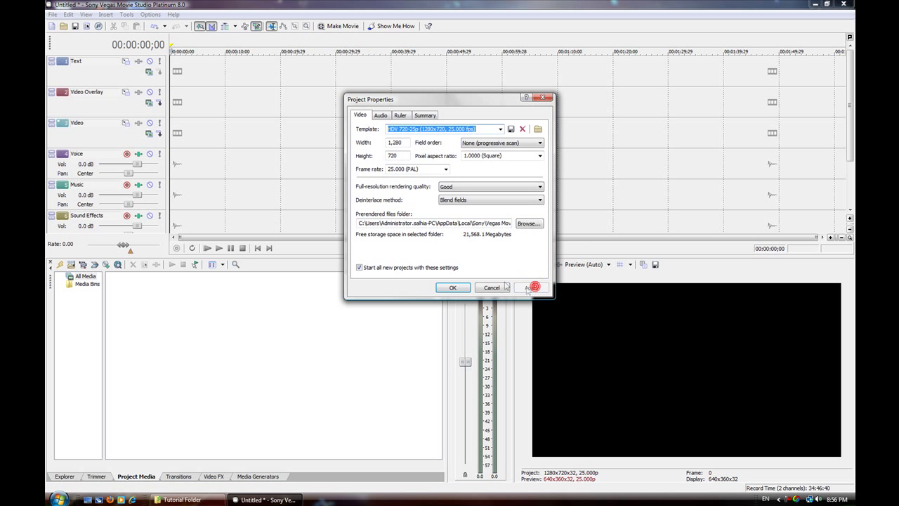
pyautogui.click(454, 288)
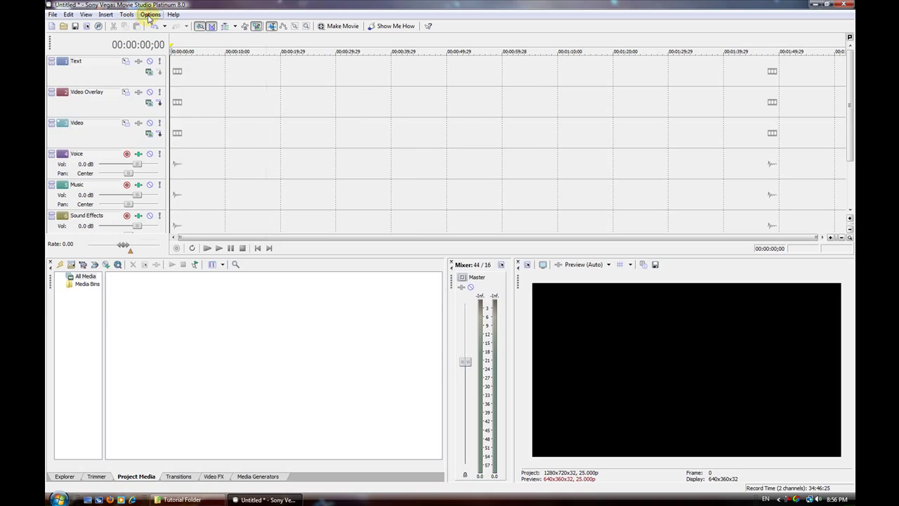
# Set the new still image length to 7 seconds in the editing preferences.
pyautogui.click(149, 16)
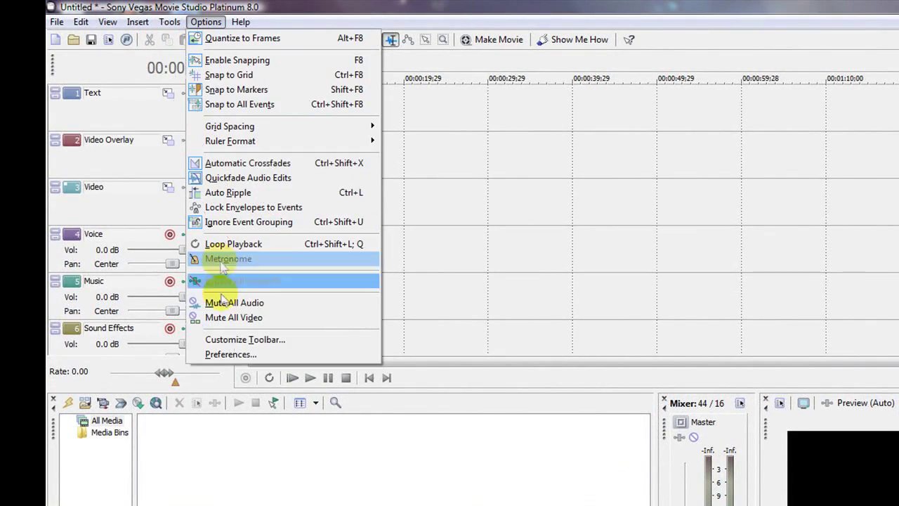
pyautogui.click(232, 354)
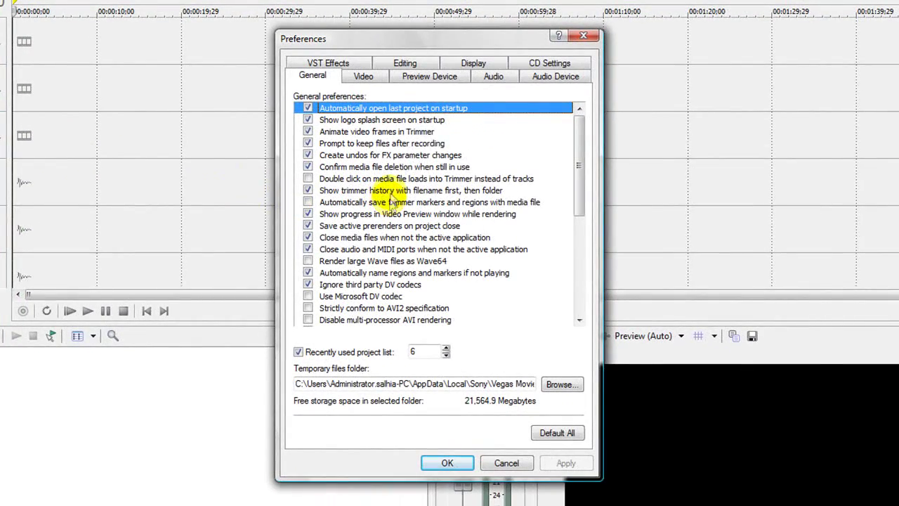
pyautogui.click(408, 64)
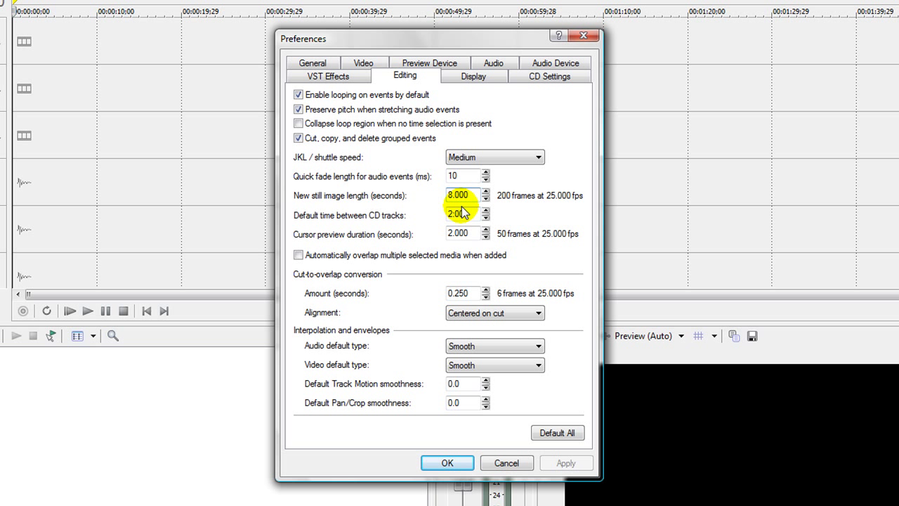
pyautogui.write('7')
pyautogui.click(565, 463)
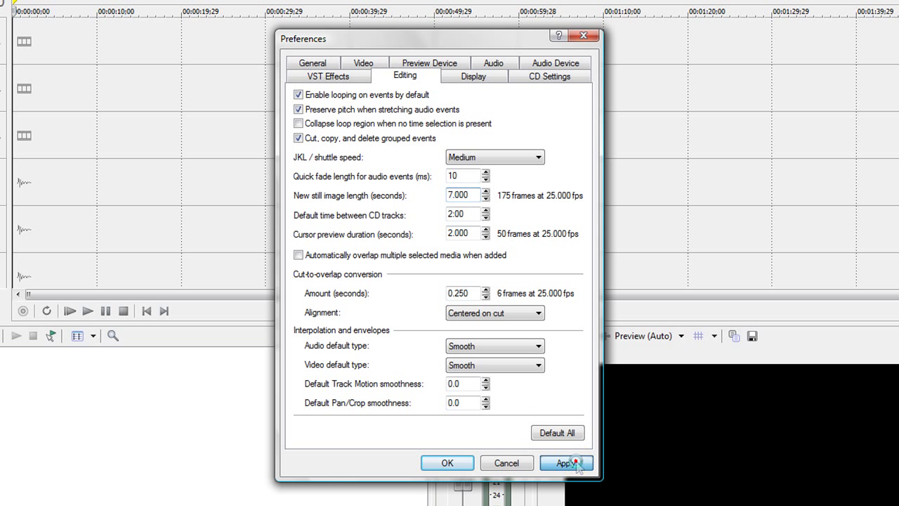
pyautogui.click(447, 463)
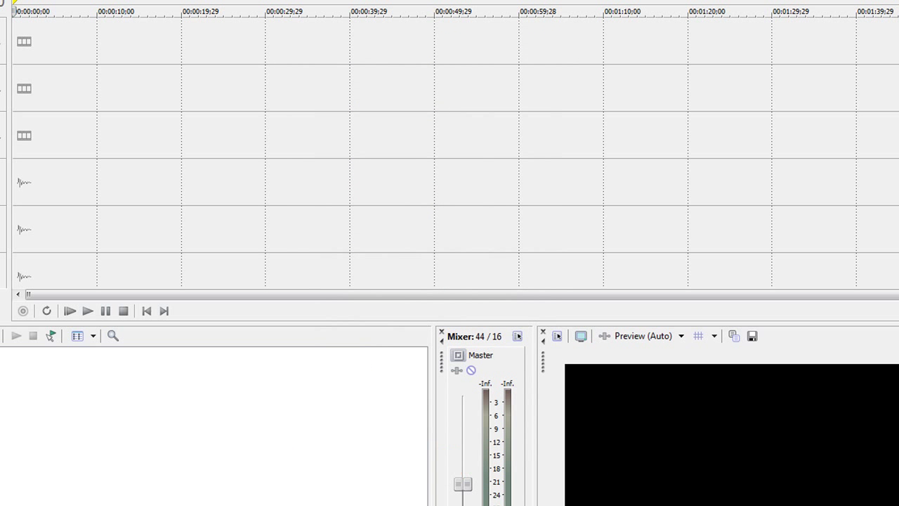
# Switch to the Tutorial Folder window and add its ten photos, from (4) through (72), to the start of the Video track.
pyautogui.hotkey('alt', 'Tab')
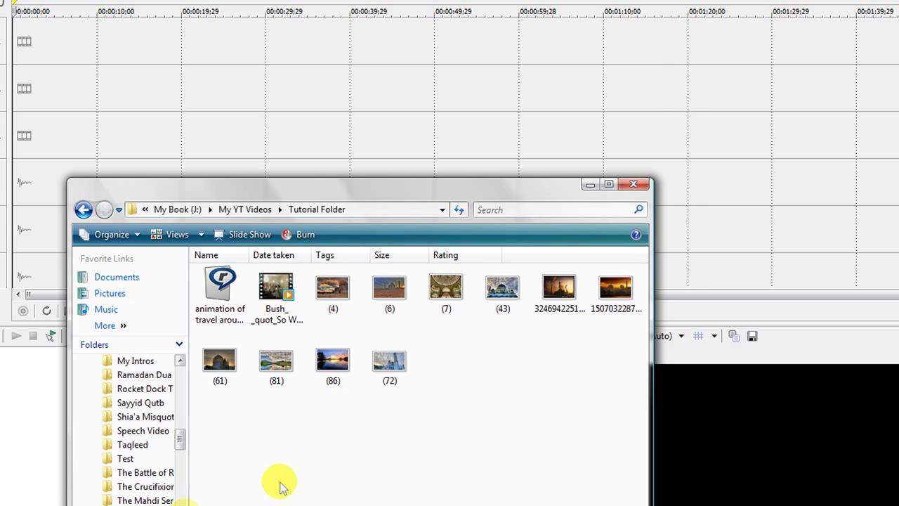
pyautogui.hotkey('alt', 'Tab')
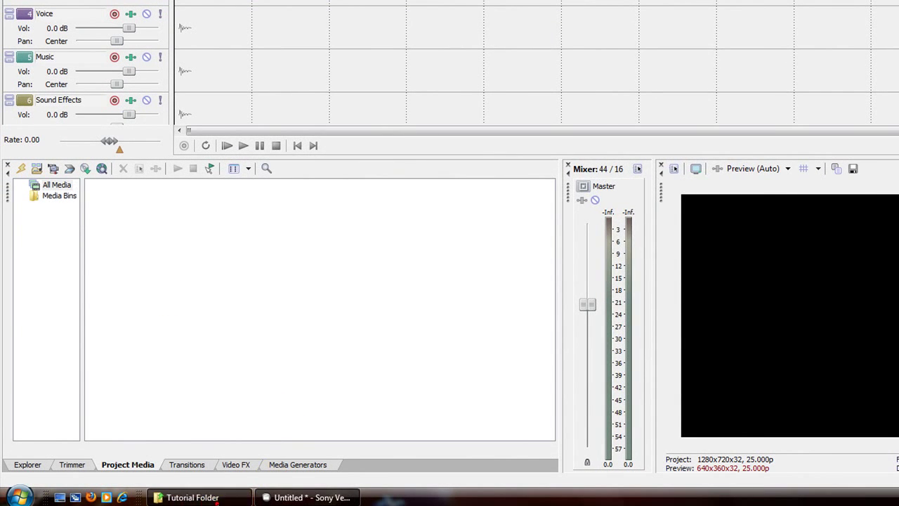
pyautogui.click(190, 497)
pyautogui.click(467, 125)
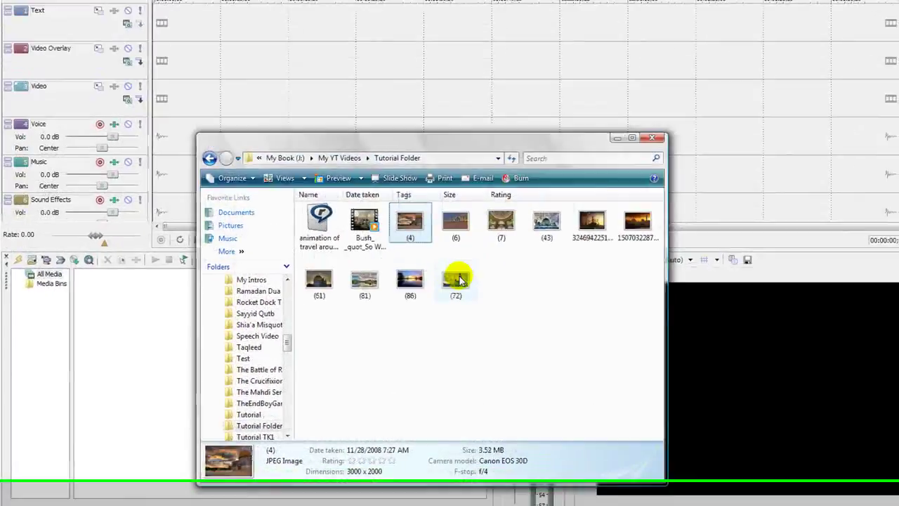
pyautogui.keyDown('shift'); pyautogui.click(519, 191); pyautogui.keyUp('shift')
pyautogui.moveTo(354, 207); pyautogui.dragTo(150, 156)
# In the first photo's Event Pan/Crop settings, set Maintain aspect ratio to No.
pyautogui.click(177, 120)
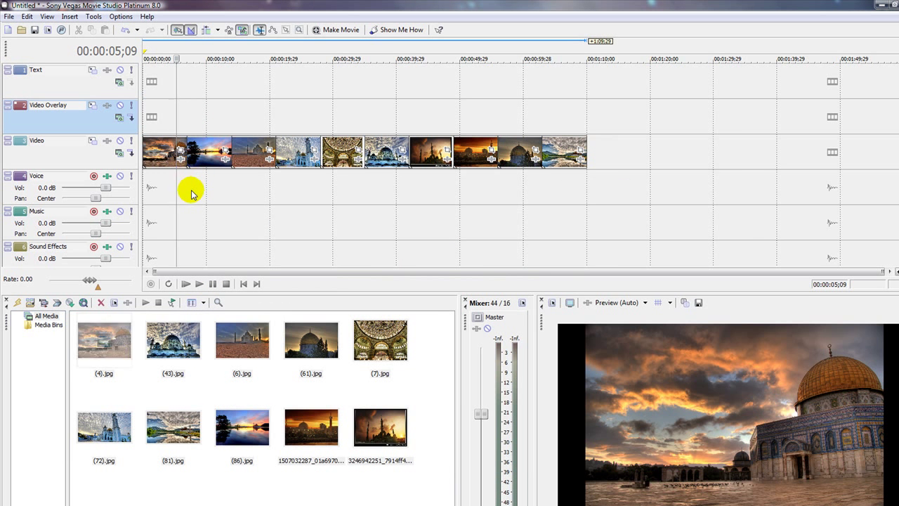
pyautogui.click(164, 191)
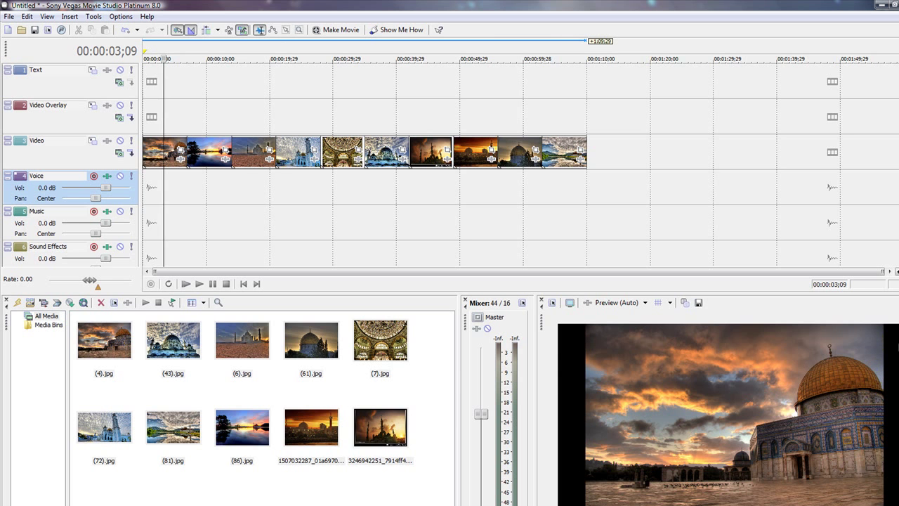
pyautogui.click(180, 154)
pyautogui.rightClick(510, 204)
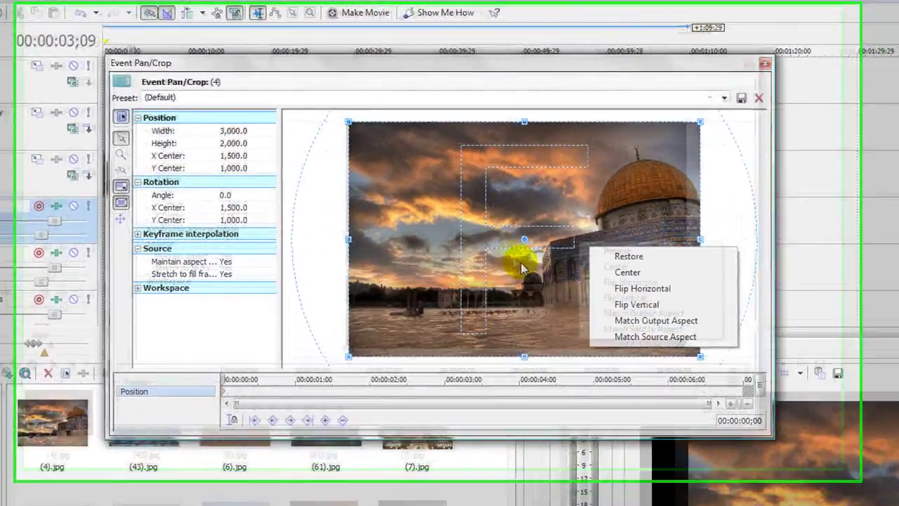
pyautogui.click(547, 268)
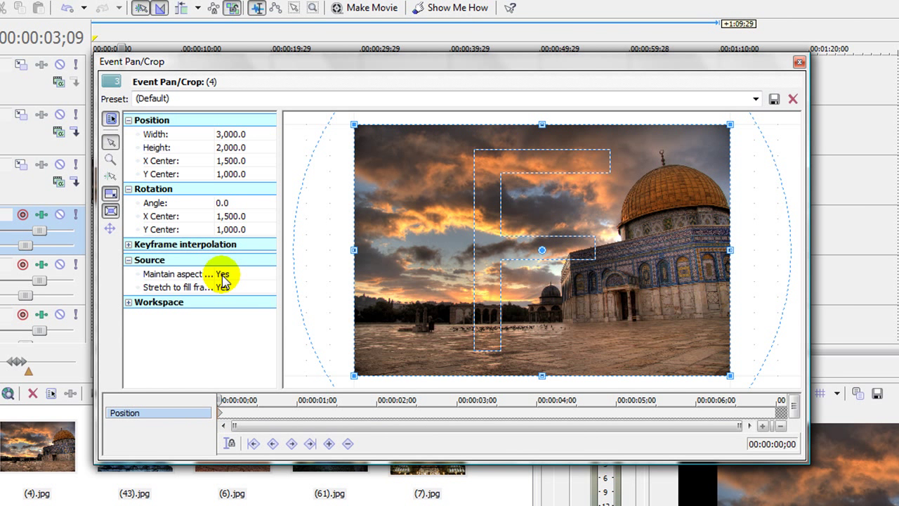
pyautogui.click(163, 261)
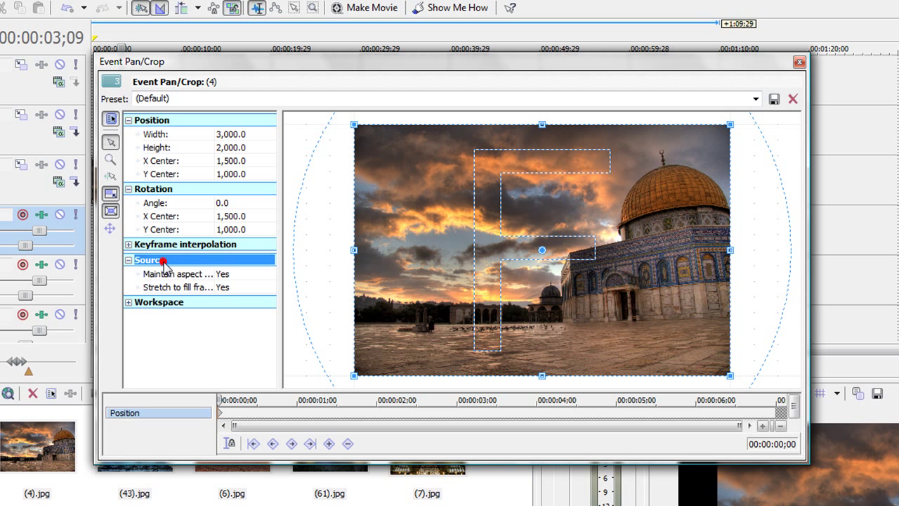
pyautogui.click(235, 274)
pyautogui.click(229, 275)
pyautogui.click(232, 294)
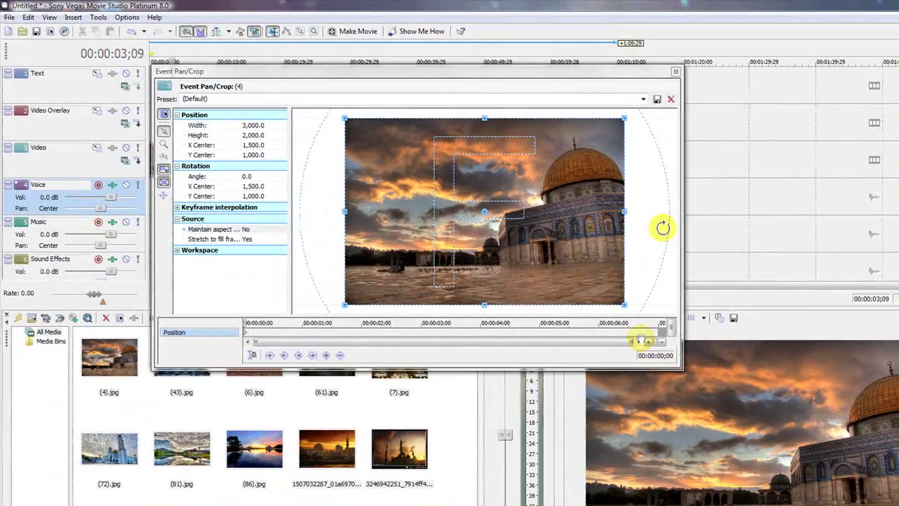
pyautogui.click(675, 71)
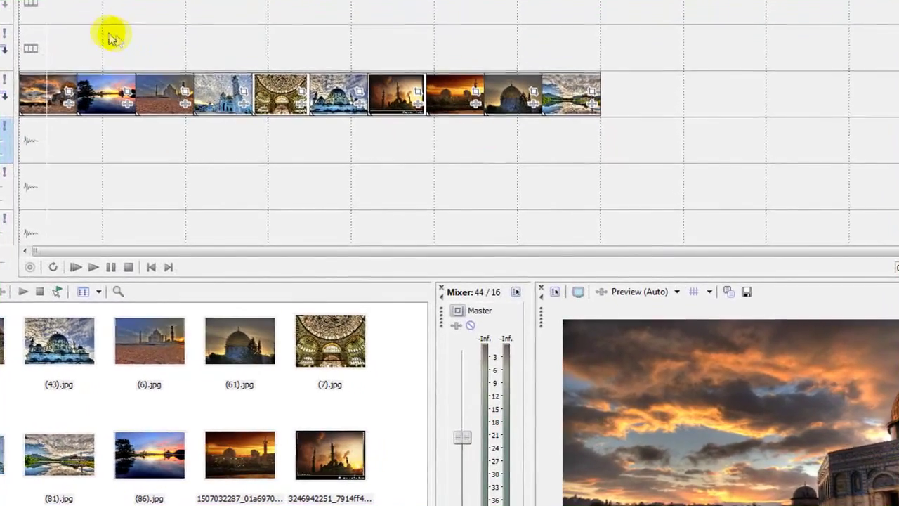
# Set Maintain aspect ratio to No in Event Pan/Crop for the second and third photos, (86) and (6).
pyautogui.click(216, 120)
pyautogui.click(127, 93)
pyautogui.click(140, 184)
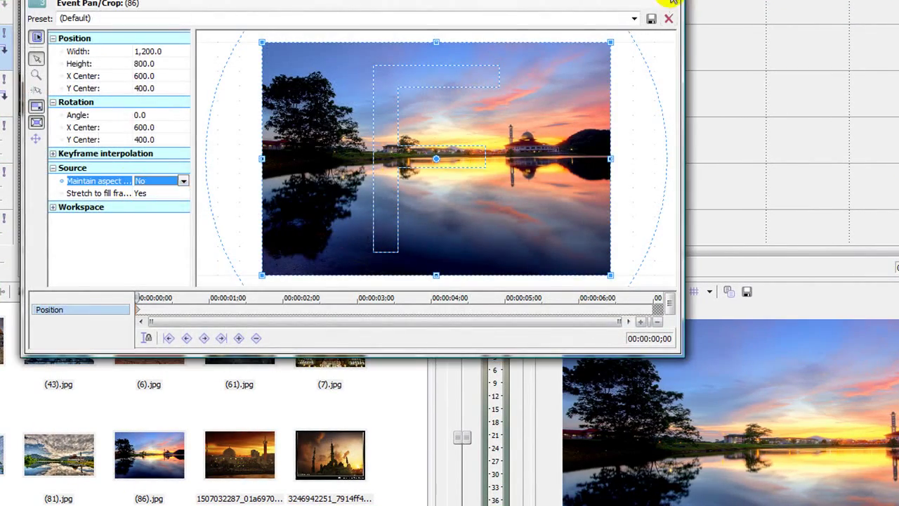
pyautogui.click(673, 2)
pyautogui.rightClick(175, 95)
pyautogui.click(210, 188)
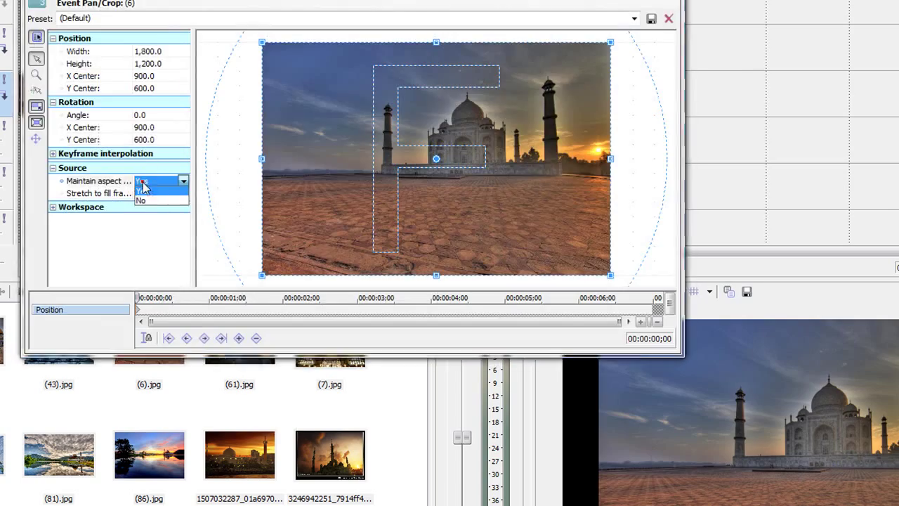
pyautogui.click(209, 181)
# Set Maintain aspect ratio to No in Event Pan/Crop for the fourth and fifth photos, (72) and (7).
pyautogui.click(232, 49)
pyautogui.click(243, 91)
pyautogui.click(144, 181)
pyautogui.click(141, 199)
pyautogui.click(673, 4)
pyautogui.click(300, 92)
pyautogui.click(140, 177)
pyautogui.click(150, 193)
# Set Maintain aspect ratio to No in Event Pan/Crop for the sixth photo, (43), and the seventh, the framed mosque at sunset.
pyautogui.click(332, 62)
pyautogui.click(357, 92)
pyautogui.click(141, 181)
pyautogui.click(155, 200)
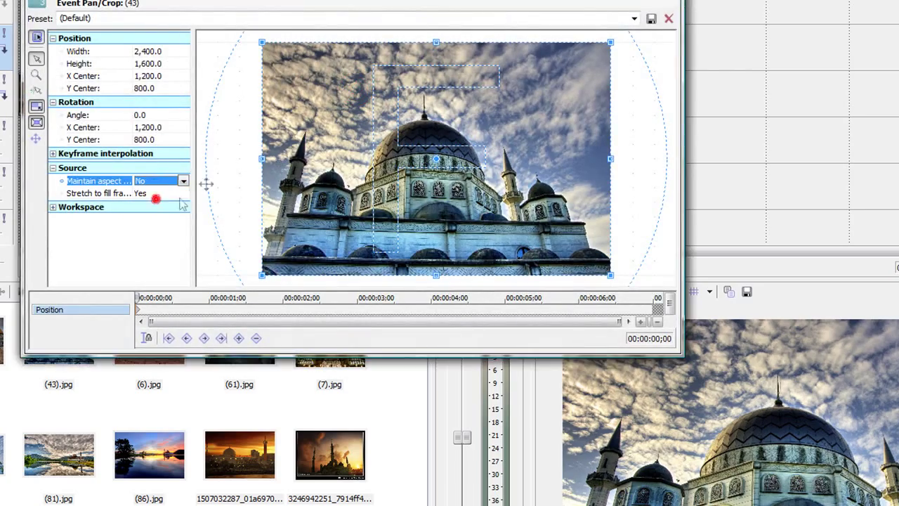
pyautogui.click(676, 4)
pyautogui.click(404, 57)
pyautogui.click(416, 92)
pyautogui.click(161, 181)
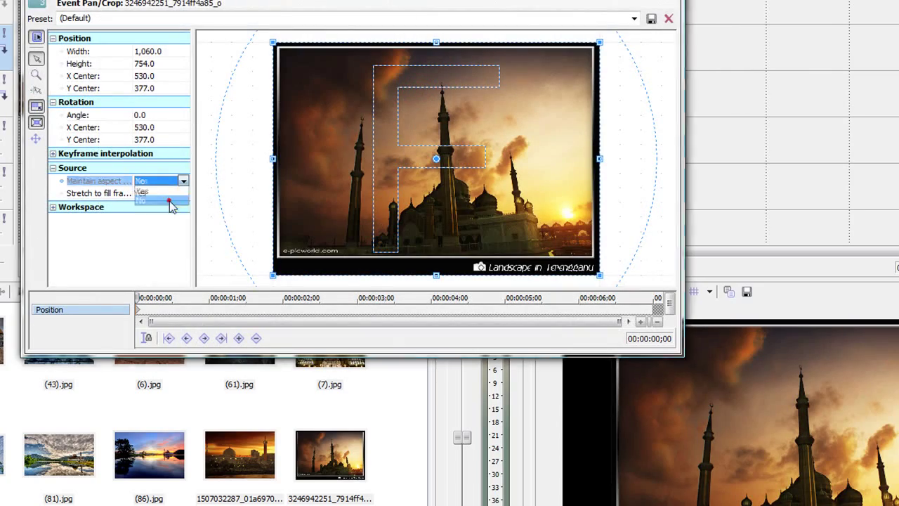
pyautogui.click(169, 202)
pyautogui.click(673, 2)
# Set Maintain aspect ratio to No in Event Pan/Crop for the eighth photo and the ninth, (61).
pyautogui.click(451, 60)
pyautogui.click(476, 91)
pyautogui.click(156, 180)
pyautogui.click(153, 202)
pyautogui.click(673, 3)
pyautogui.click(498, 59)
pyautogui.click(534, 91)
pyautogui.click(146, 181)
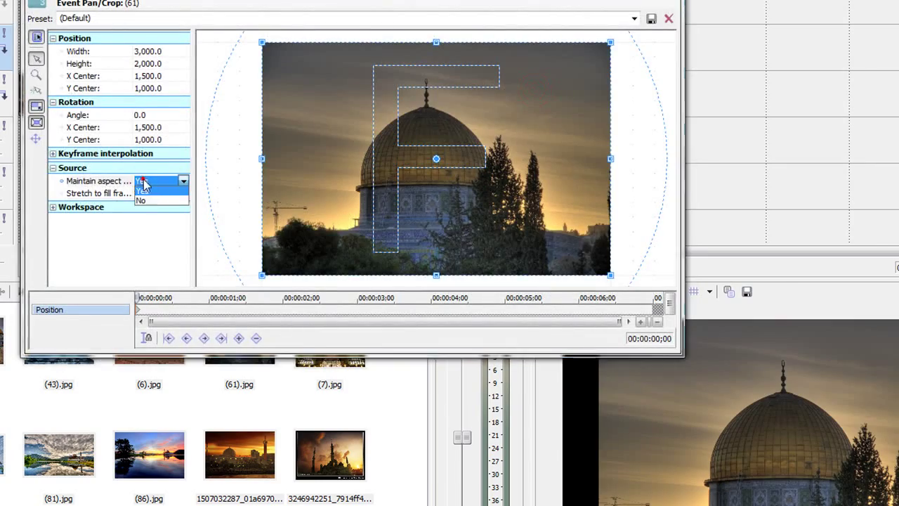
pyautogui.click(151, 200)
pyautogui.click(672, 4)
# Set Maintain aspect ratio to No in Event Pan/Crop for the last photo, (81).
pyautogui.click(569, 58)
pyautogui.click(592, 91)
pyautogui.click(160, 181)
pyautogui.click(158, 202)
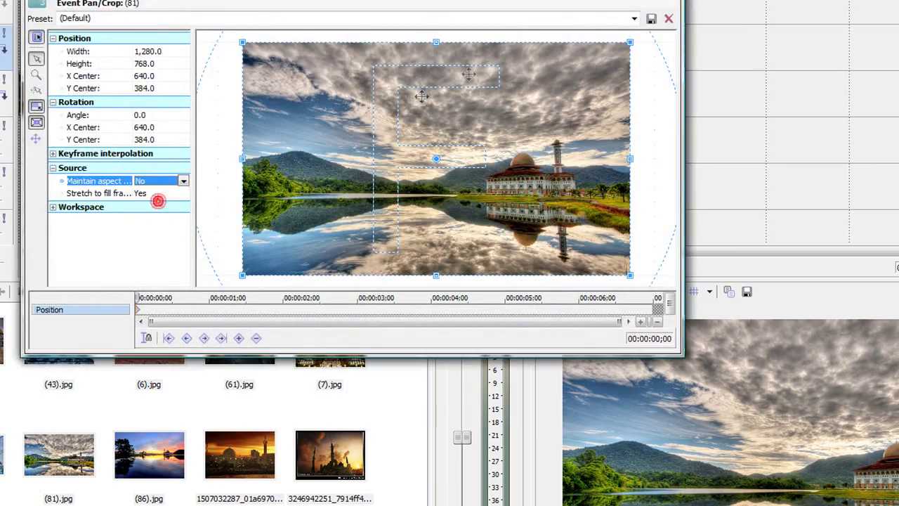
pyautogui.click(673, 2)
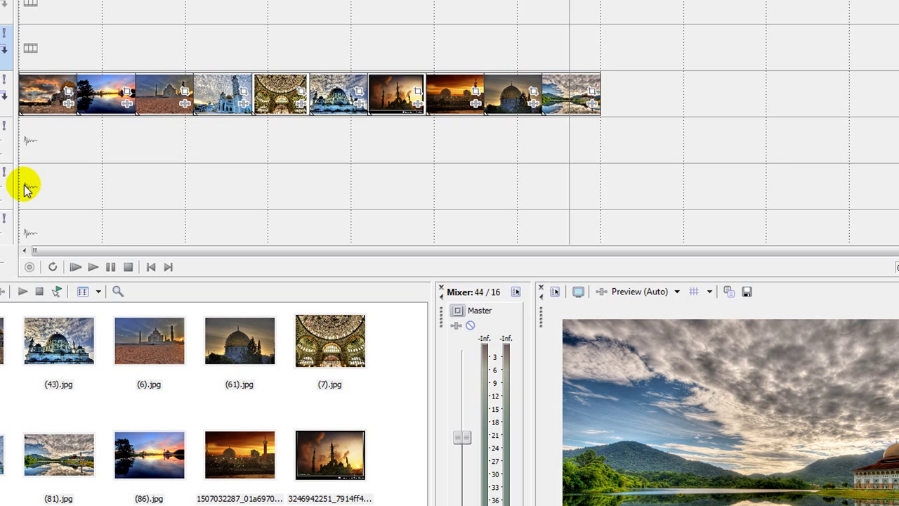
# Add a zoom to the first photo by shrinking its pan/crop frame at 00:00:06;29 and placing it around the golden-domed building.
pyautogui.click(47, 140)
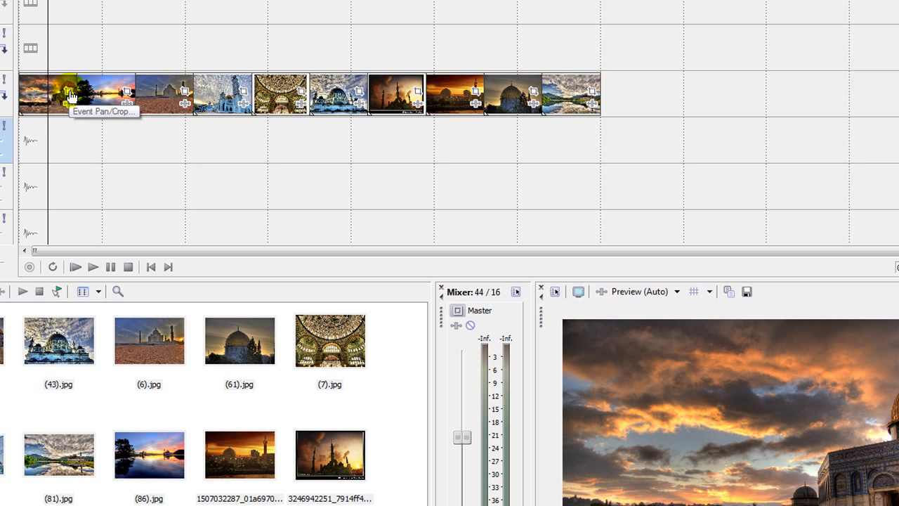
pyautogui.click(71, 96)
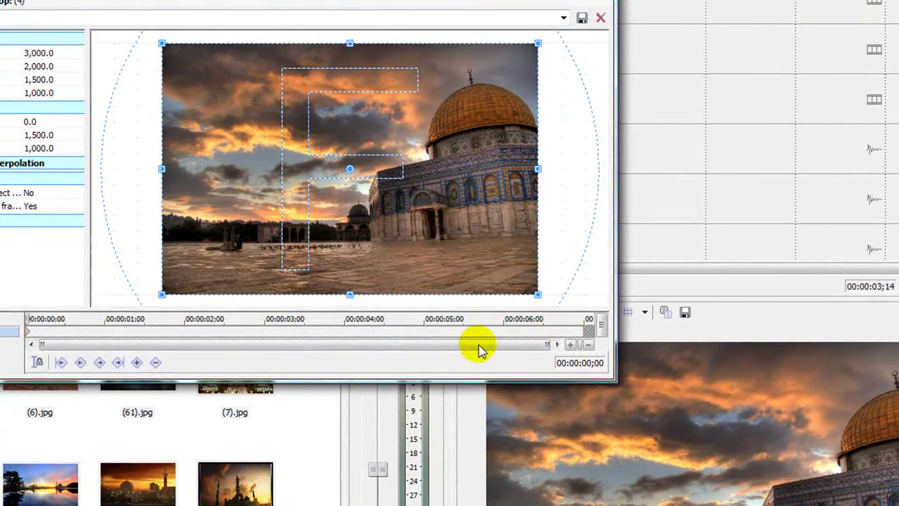
pyautogui.moveTo(555, 321); pyautogui.dragTo(610, 329)
pyautogui.moveTo(540, 351); pyautogui.dragTo(532, 341)
pyautogui.click(492, 321)
pyautogui.click(503, 321)
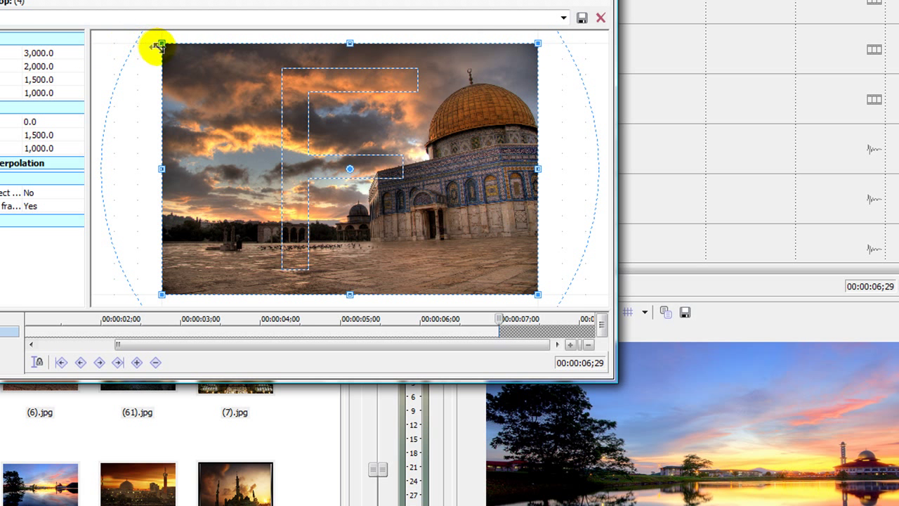
pyautogui.moveTo(539, 43); pyautogui.dragTo(455, 93)
pyautogui.moveTo(391, 152); pyautogui.dragTo(454, 124)
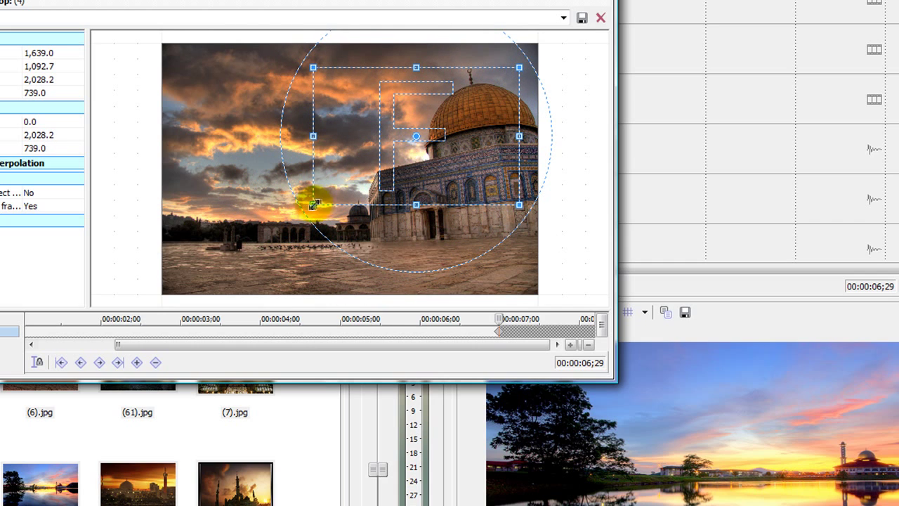
pyautogui.moveTo(310, 204); pyautogui.dragTo(293, 233)
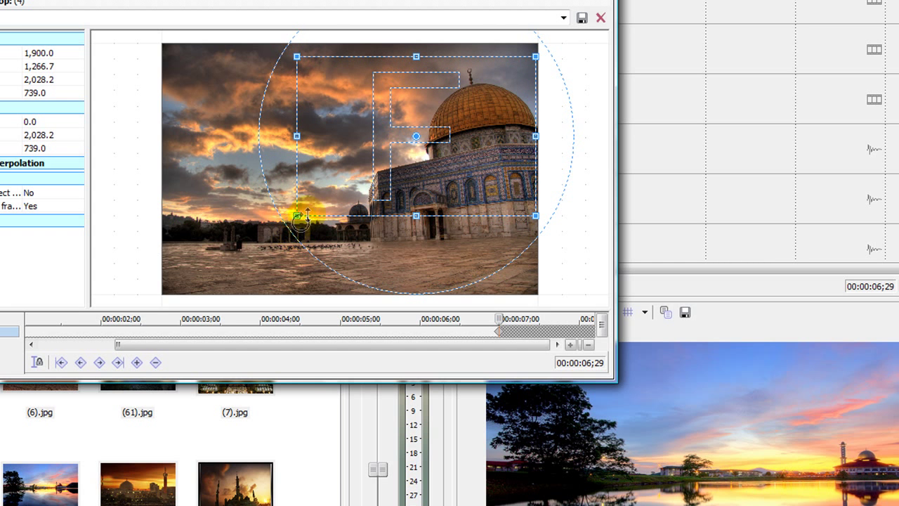
pyautogui.moveTo(297, 216); pyautogui.dragTo(311, 194)
pyautogui.moveTo(347, 171)
pyautogui.mouseDown()
pyautogui.moveTo(303, 182)
pyautogui.moveTo(356, 161)
pyautogui.mouseUp()
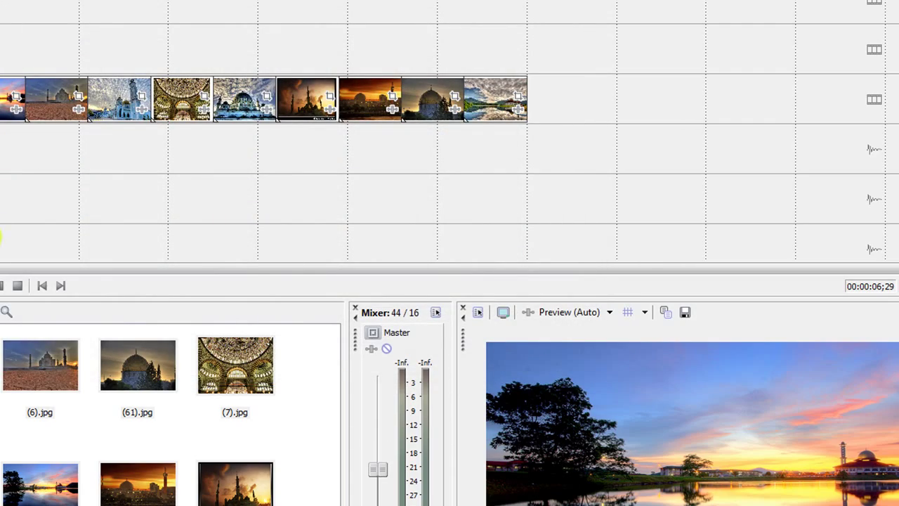
# Play the slideshow from its start to review the zoom on the first photo.
pyautogui.click(42, 285)
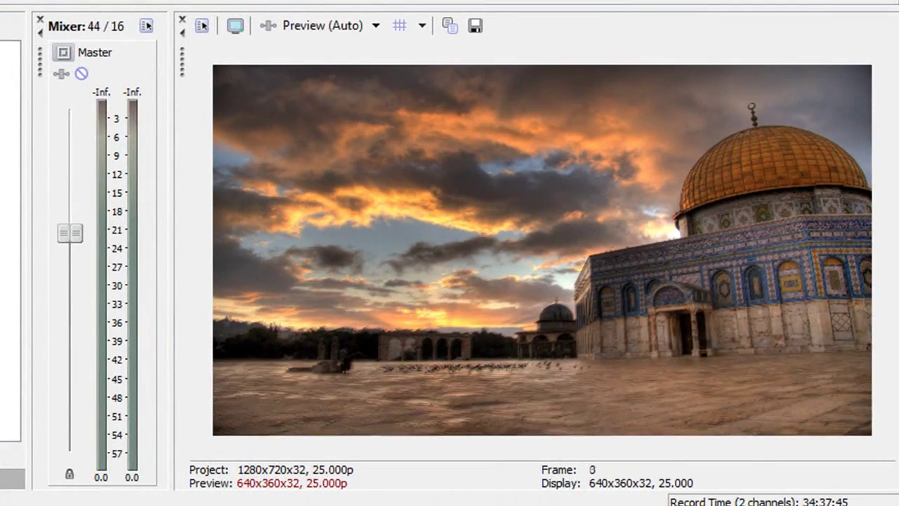
pyautogui.press('space')
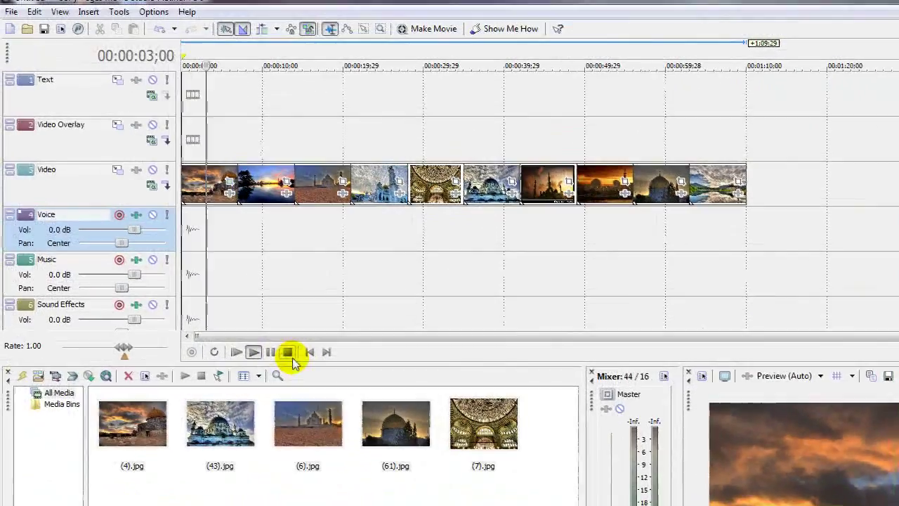
pyautogui.click(286, 352)
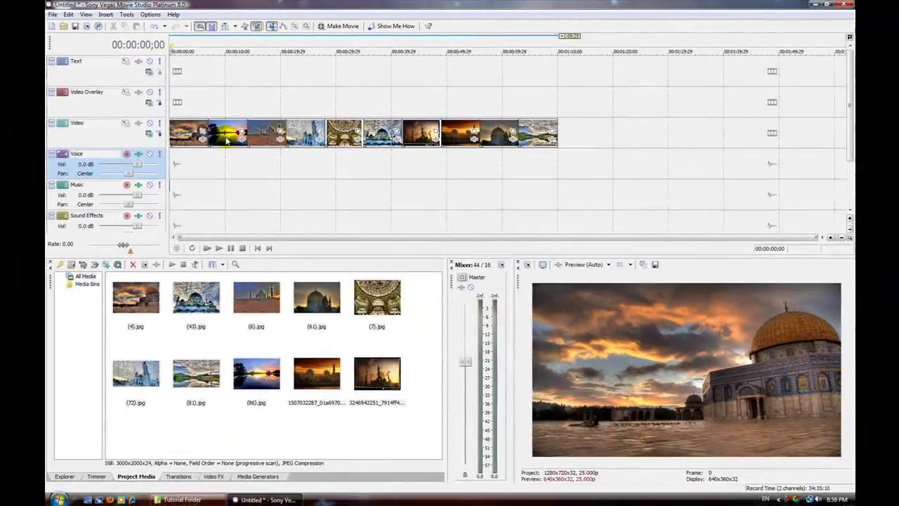
# Examine the available video transitions, including the presets of 3D Fly In/Out.
pyautogui.click(225, 140)
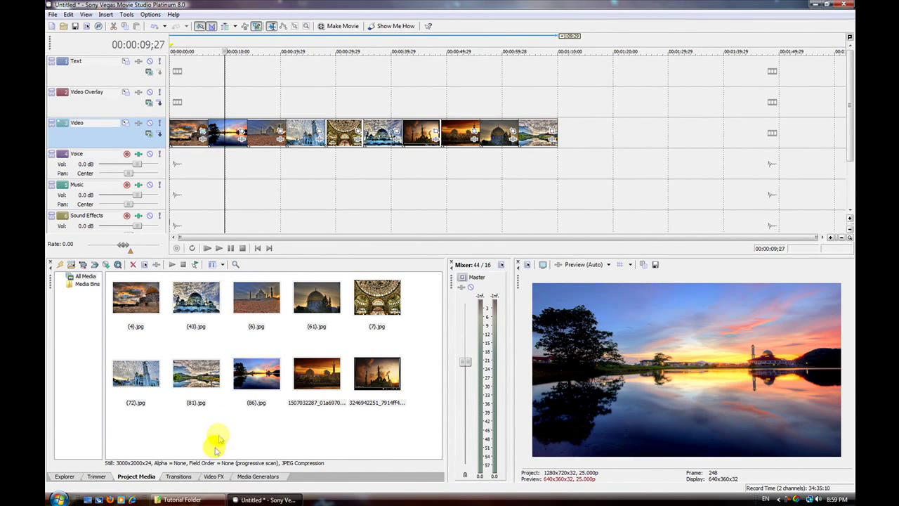
pyautogui.click(179, 476)
pyautogui.click(71, 283)
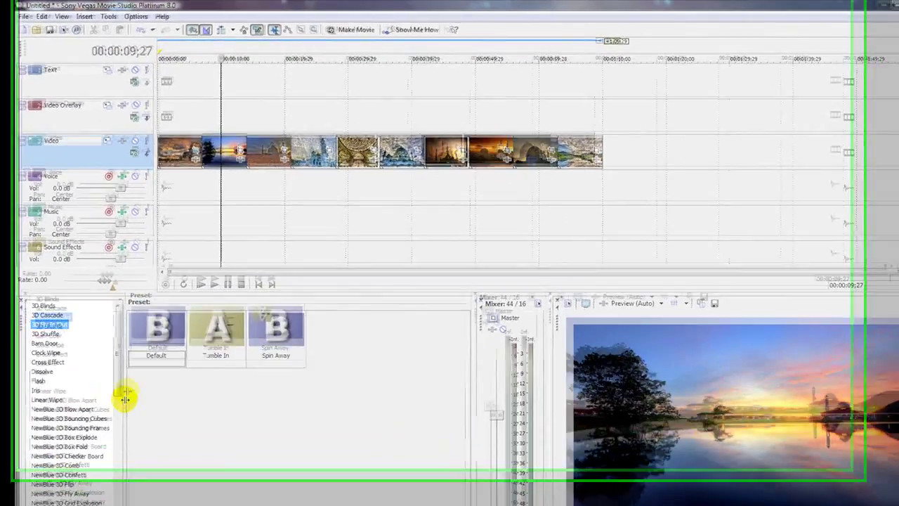
pyautogui.scroll(-3, 110, 357)
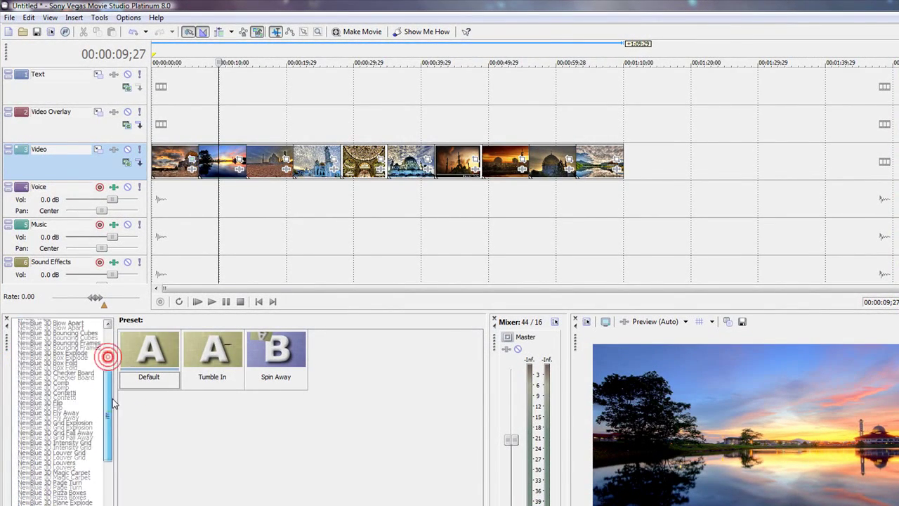
pyautogui.moveTo(110, 397); pyautogui.dragTo(110, 349)
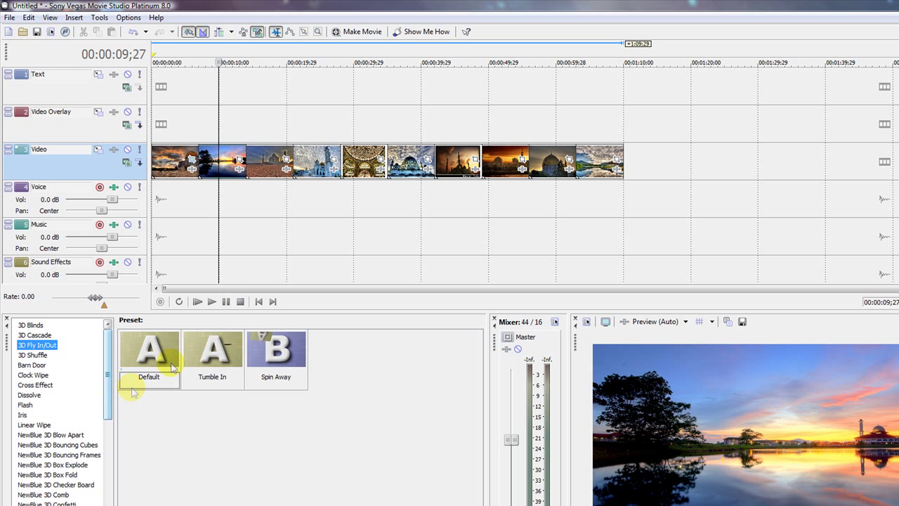
pyautogui.click(254, 250)
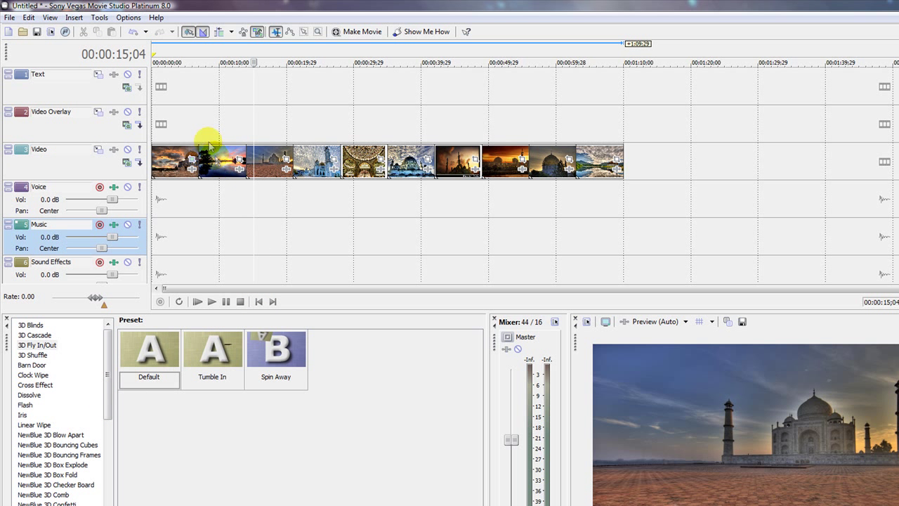
# Overlap the second photo with the end of the first to create a crossfade, and play the transition.
pyautogui.moveTo(220, 168); pyautogui.dragTo(210, 167)
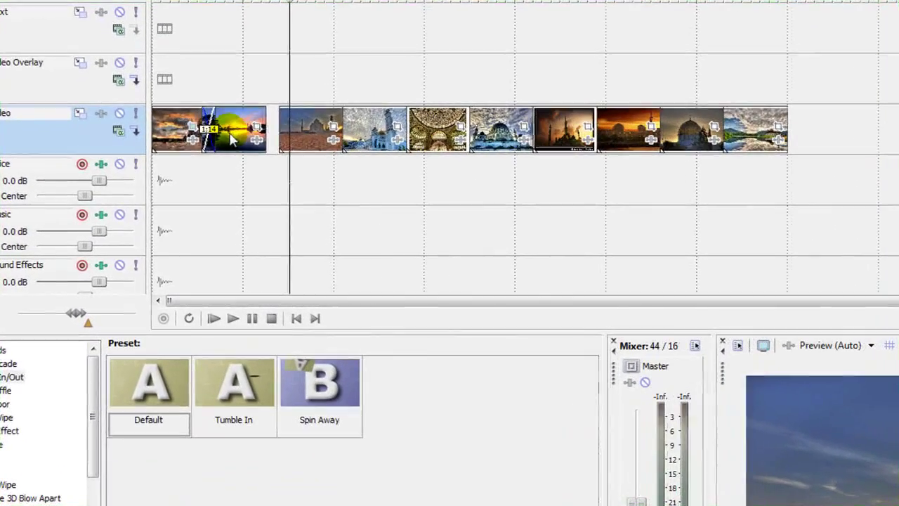
pyautogui.moveTo(232, 139); pyautogui.dragTo(219, 134)
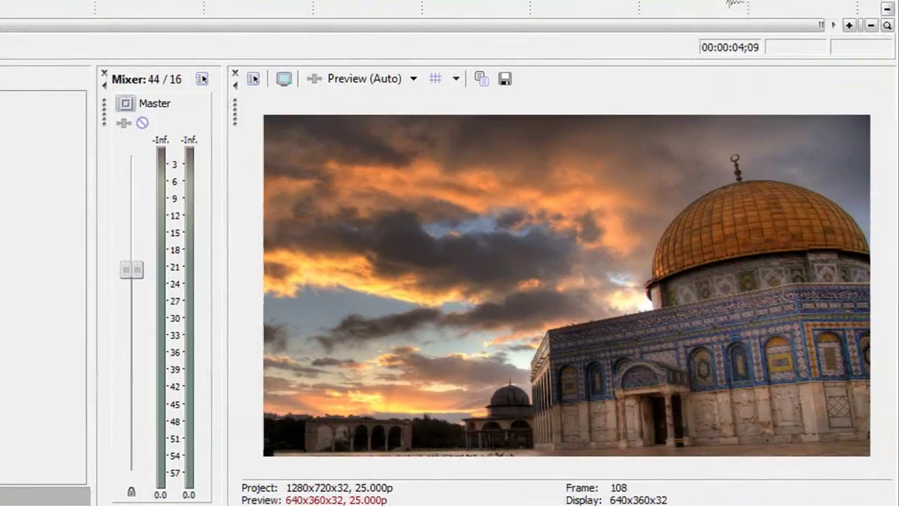
pyautogui.press('space')
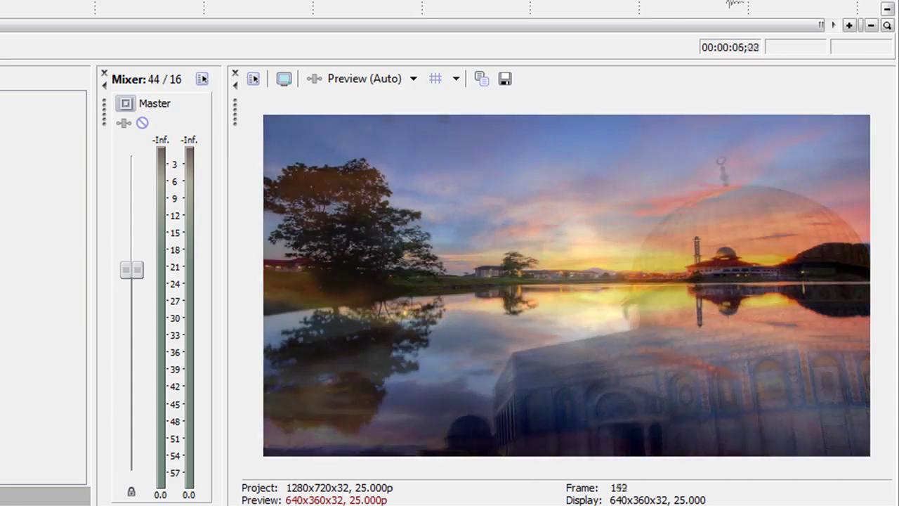
pyautogui.press('space')
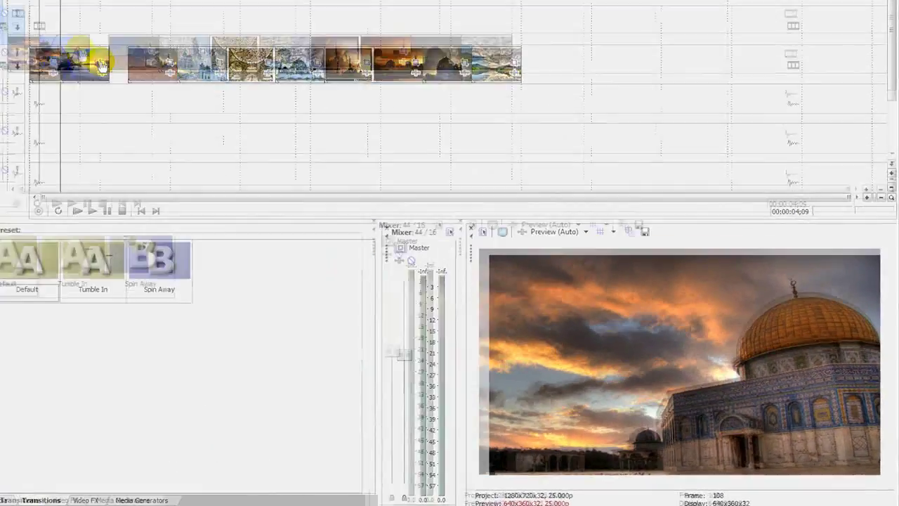
# Shrink the second photo's starting pan/crop frame to about 700 × 467 and place it around the mosque across the lake.
pyautogui.click(82, 53)
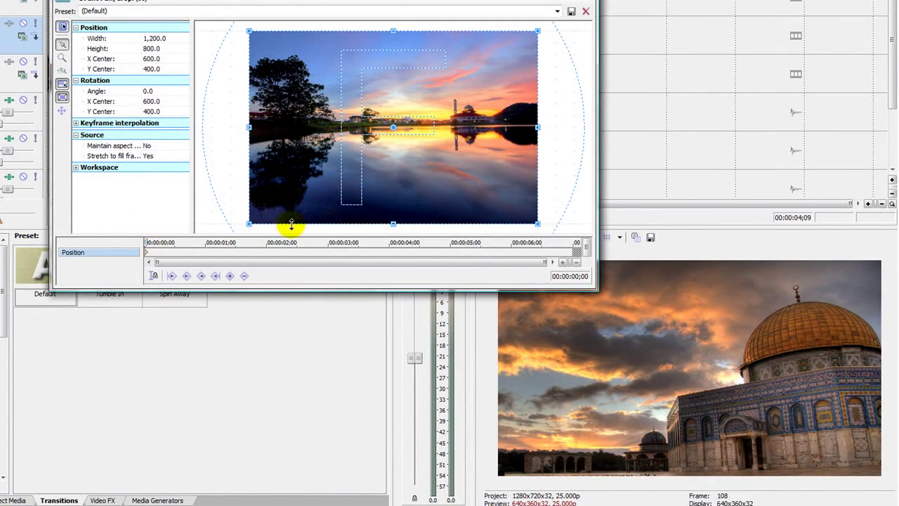
pyautogui.moveTo(539, 31); pyautogui.dragTo(498, 71)
pyautogui.moveTo(435, 130); pyautogui.dragTo(480, 115)
# Restore the second photo's pan/crop frame to full size at 00:00:06;29 for a zoom-out, and close Event Pan/Crop.
pyautogui.moveTo(490, 265); pyautogui.dragTo(529, 264)
pyautogui.click(529, 250)
pyautogui.click(530, 242)
pyautogui.click(531, 242)
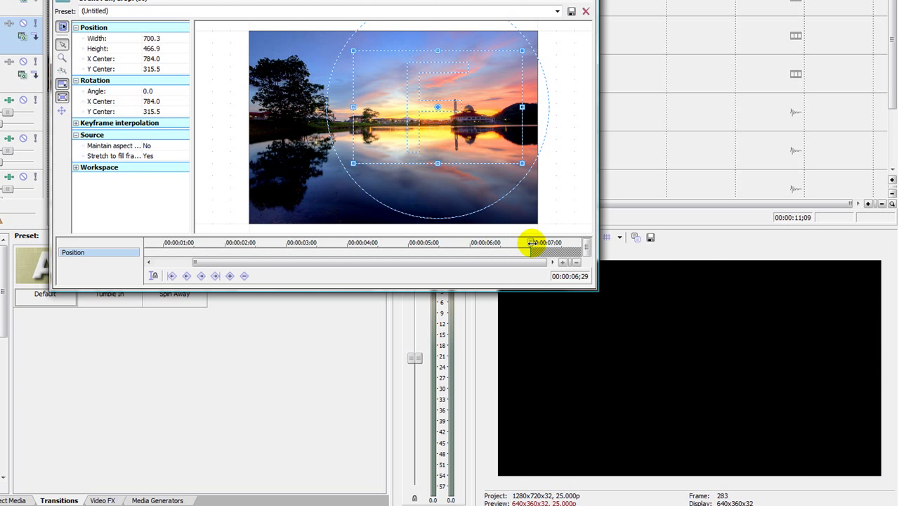
pyautogui.rightClick(488, 75)
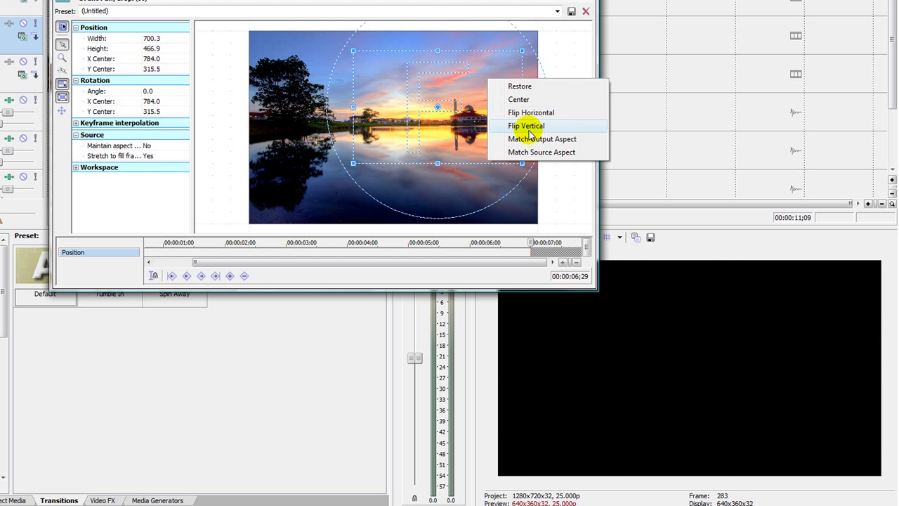
pyautogui.click(521, 86)
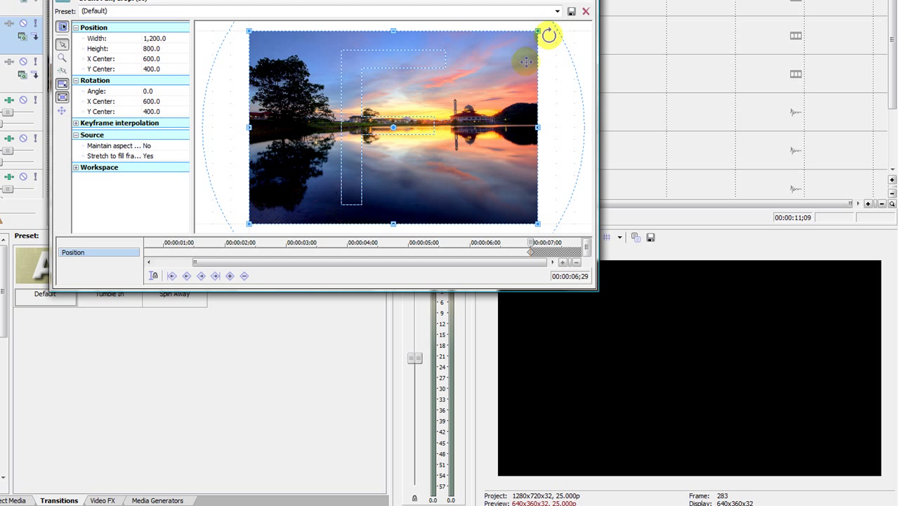
pyautogui.click(583, 1)
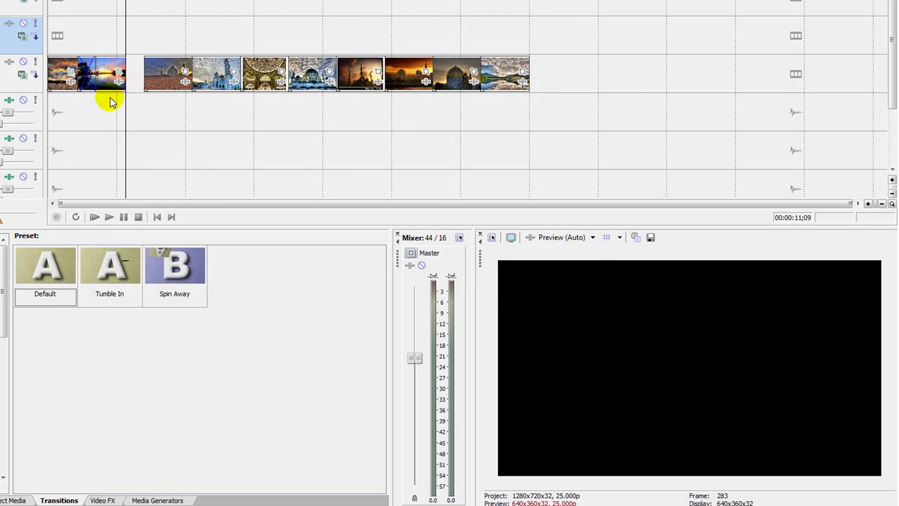
# Play from the start to review the crossfade and the second photo's zoom-out.
pyautogui.click(65, 117)
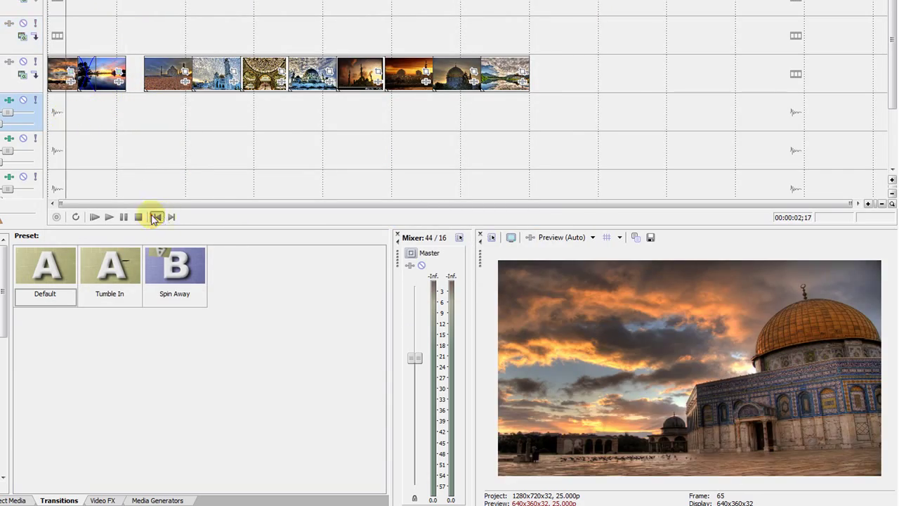
pyautogui.click(156, 217)
pyautogui.press('space')
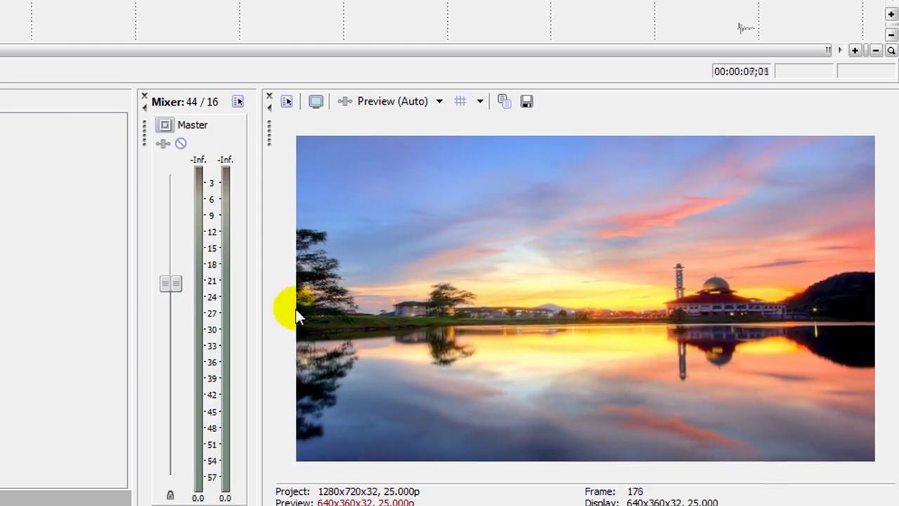
pyautogui.press('space')
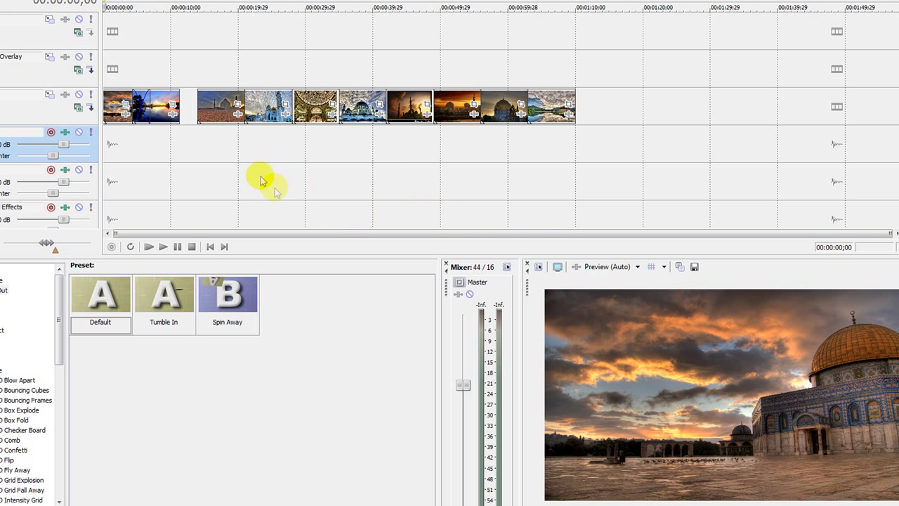
# Overlap the third photo with the second, and add a zoom-in by shrinking its pan/crop frame near the clip's end.
pyautogui.moveTo(211, 116); pyautogui.dragTo(183, 118)
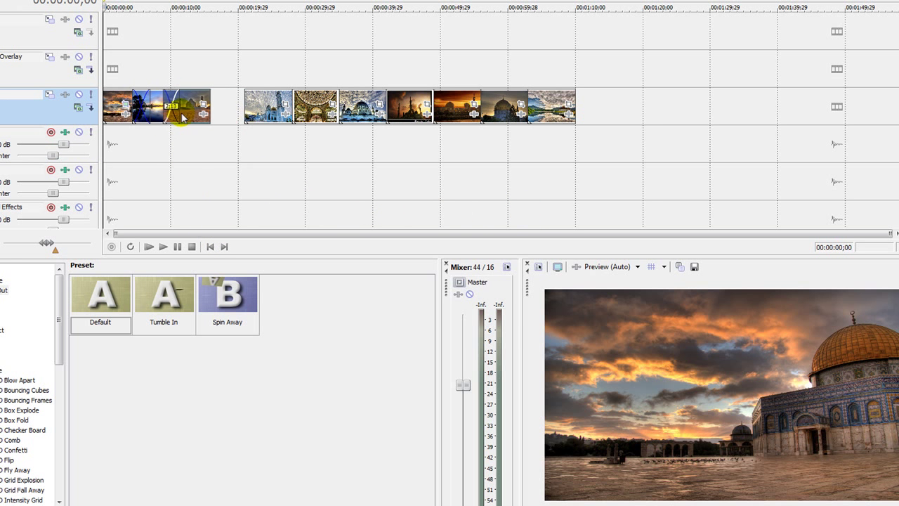
pyautogui.click(203, 105)
pyautogui.click(600, 270)
pyautogui.moveTo(583, 64); pyautogui.dragTo(558, 97)
pyautogui.click(635, 18)
# Overlap photo (72) with the third by about 2:09, and zoom it out from about 883 × 496 to full size at 00:00:06;28.
pyautogui.moveTo(267, 108); pyautogui.dragTo(217, 108)
pyautogui.click(232, 105)
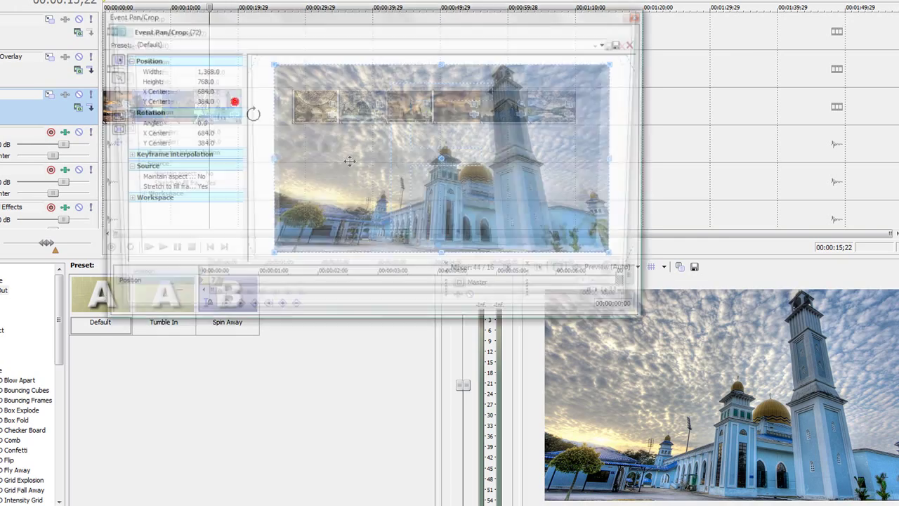
pyautogui.moveTo(610, 63); pyautogui.dragTo(578, 96)
pyautogui.click(616, 273)
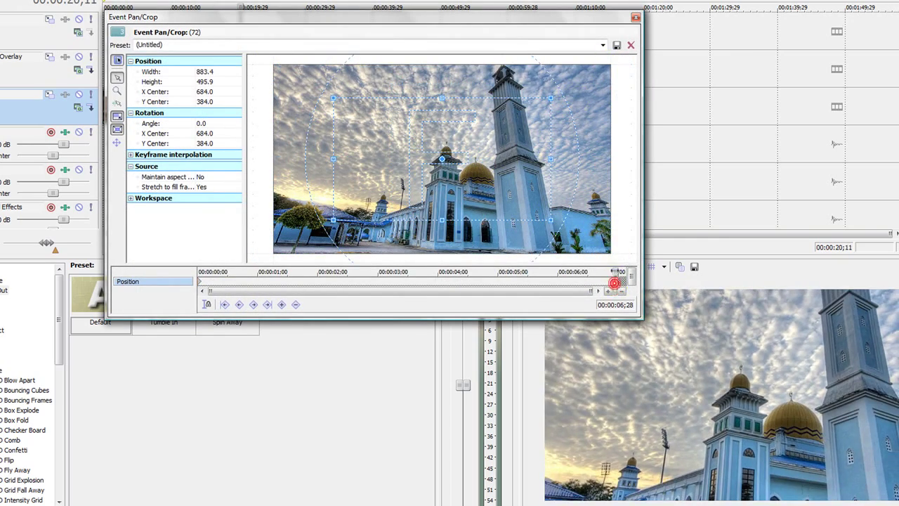
pyautogui.rightClick(525, 119)
pyautogui.click(560, 128)
pyautogui.click(636, 18)
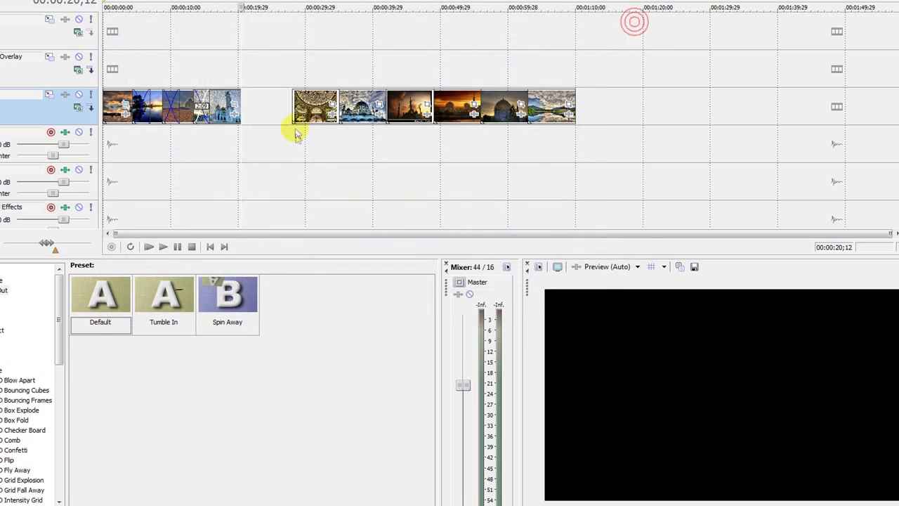
# Overlap the fifth photo with the fourth, and shrink its pan/crop frame at the clip's end to zoom in.
pyautogui.moveTo(319, 105); pyautogui.dragTo(251, 105)
pyautogui.click(264, 102)
pyautogui.click(621, 274)
pyautogui.moveTo(568, 64); pyautogui.dragTo(538, 87)
pyautogui.click(635, 17)
# Overlap photo (43) with the fifth, and zoom it out from about 1,505 × 1,003 to full size at 00:00:06;29.
pyautogui.click(294, 104)
pyautogui.moveTo(584, 65); pyautogui.dragTo(529, 99)
pyautogui.moveTo(493, 143); pyautogui.dragTo(451, 143)
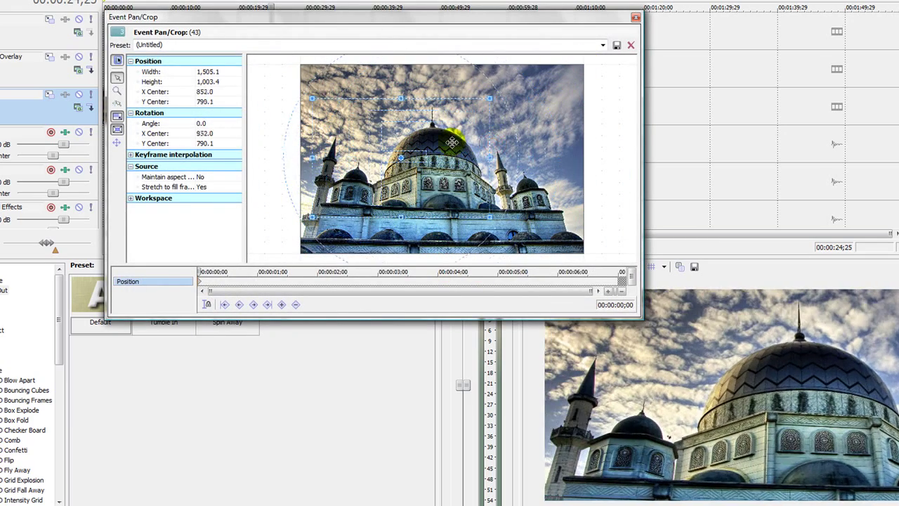
pyautogui.moveTo(558, 292); pyautogui.dragTo(581, 292)
pyautogui.click(592, 281)
pyautogui.rightClick(473, 135)
pyautogui.click(509, 144)
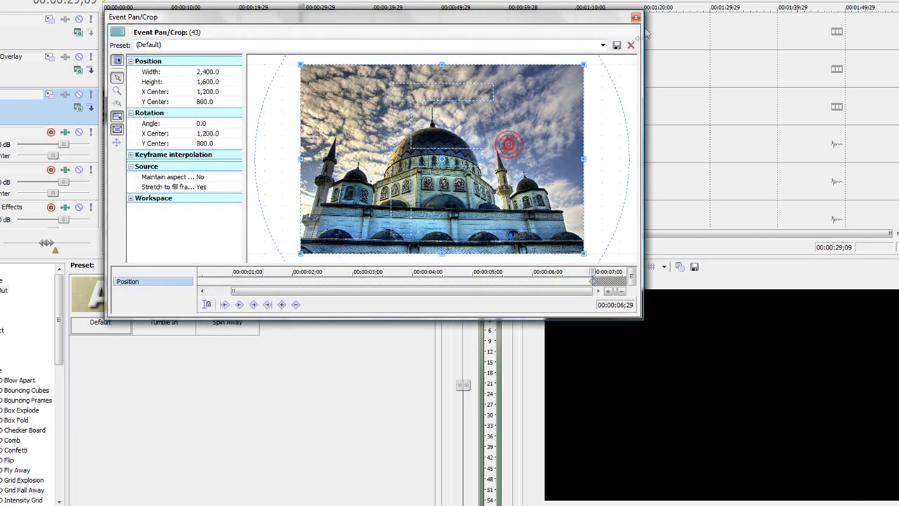
pyautogui.click(637, 17)
# Overlap the framed sunset photo with the sixth, and shrink its starting pan/crop frame to about 882 × 628 inside the black border.
pyautogui.moveTo(407, 106); pyautogui.dragTo(302, 106)
pyautogui.click(320, 104)
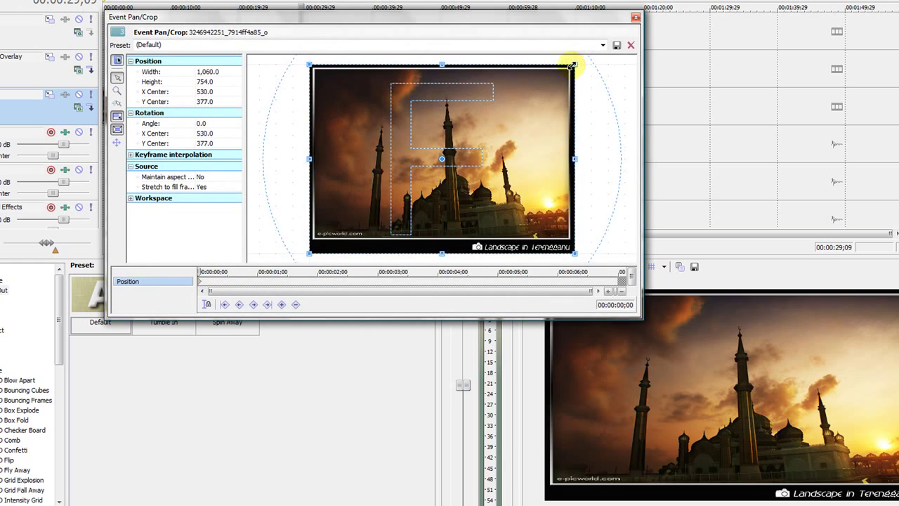
pyautogui.moveTo(574, 66); pyautogui.dragTo(556, 81)
pyautogui.moveTo(506, 122); pyautogui.dragTo(504, 114)
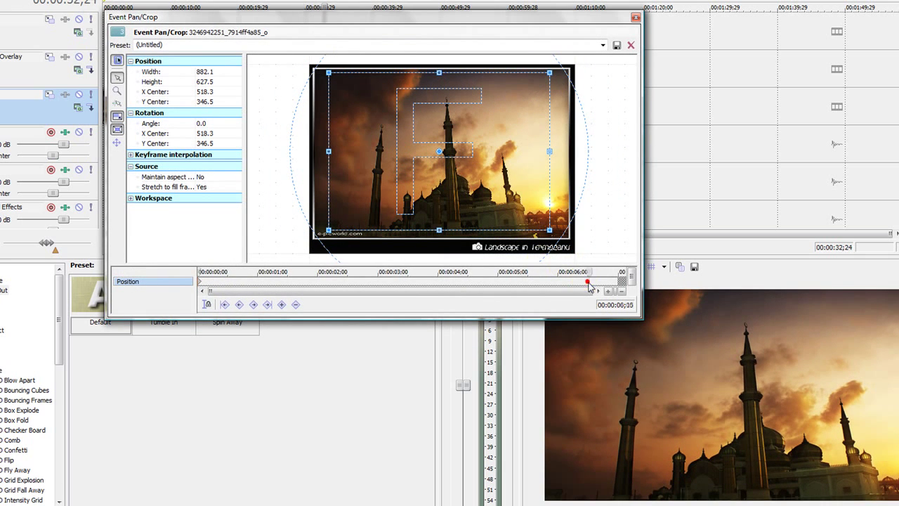
# Shrink the seventh photo's pan/crop frame to about 717 × 510 at 00:00:06;29 and shift it left.
pyautogui.click(618, 273)
pyautogui.moveTo(550, 72); pyautogui.dragTo(528, 87)
pyautogui.moveTo(492, 136); pyautogui.dragTo(472, 137)
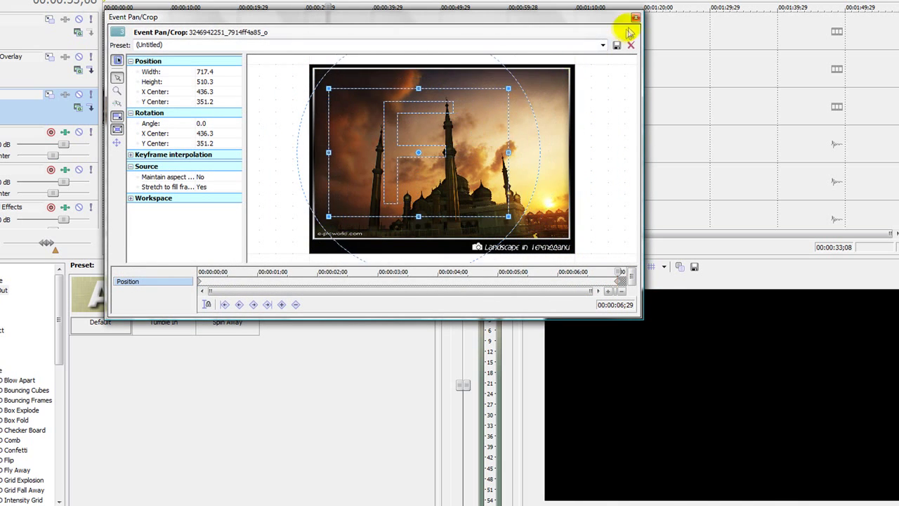
pyautogui.click(635, 17)
# Overlap the eighth photo with the seventh by about 2:13, and place a starting pan/crop frame of about 570 × 387 on its left side.
pyautogui.moveTo(455, 107); pyautogui.dragTo(333, 112)
pyautogui.click(357, 103)
pyautogui.click(352, 105)
pyautogui.moveTo(581, 64); pyautogui.dragTo(541, 91)
pyautogui.moveTo(500, 126); pyautogui.dragTo(469, 127)
# Enlarge the eighth photo's pan/crop frame slightly at 00:00:06;29 and move it right to create a pan.
pyautogui.click(618, 274)
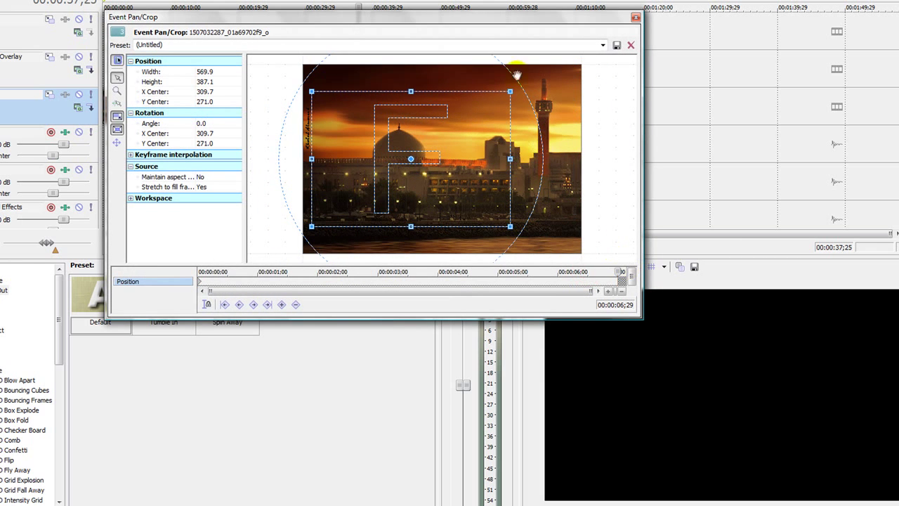
pyautogui.moveTo(510, 92); pyautogui.dragTo(529, 79)
pyautogui.moveTo(483, 120); pyautogui.dragTo(531, 116)
pyautogui.click(635, 17)
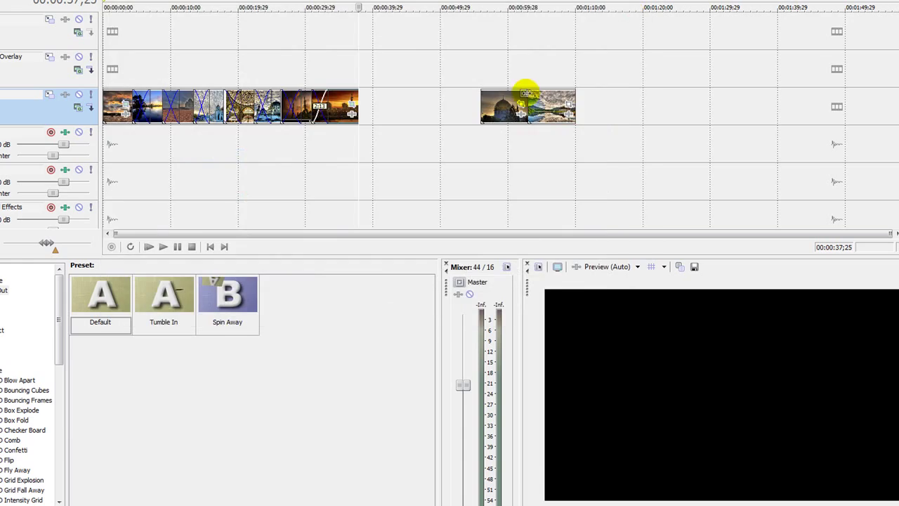
# Overlap photo (61) with the eighth, and shrink its pan/crop frame at the clip's end to zoom in.
pyautogui.click(384, 108)
pyautogui.click(590, 282)
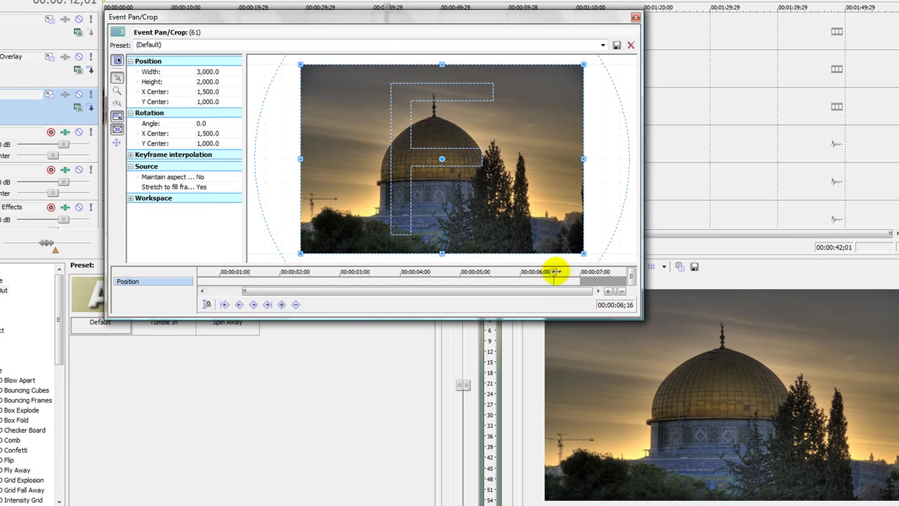
pyautogui.click(580, 272)
pyautogui.moveTo(584, 64); pyautogui.dragTo(412, 112)
pyautogui.click(635, 17)
# Overlap the last photo with photo (61) by about 2:17, and zoom in on its right side at the clip's end.
pyautogui.click(414, 104)
pyautogui.moveTo(602, 272); pyautogui.dragTo(619, 271)
pyautogui.moveTo(599, 65); pyautogui.dragTo(577, 94)
pyautogui.moveTo(524, 137); pyautogui.dragTo(567, 143)
pyautogui.click(635, 18)
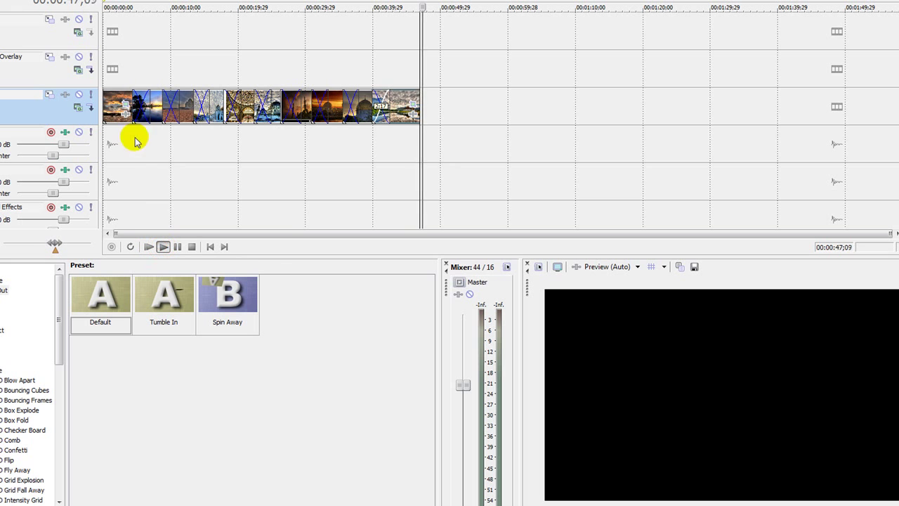
# Return to the project start, and add a position keyframe at 00:00:02;09 in the first photo's pan/crop animation.
pyautogui.click(210, 247)
pyautogui.click(193, 247)
pyautogui.click(123, 108)
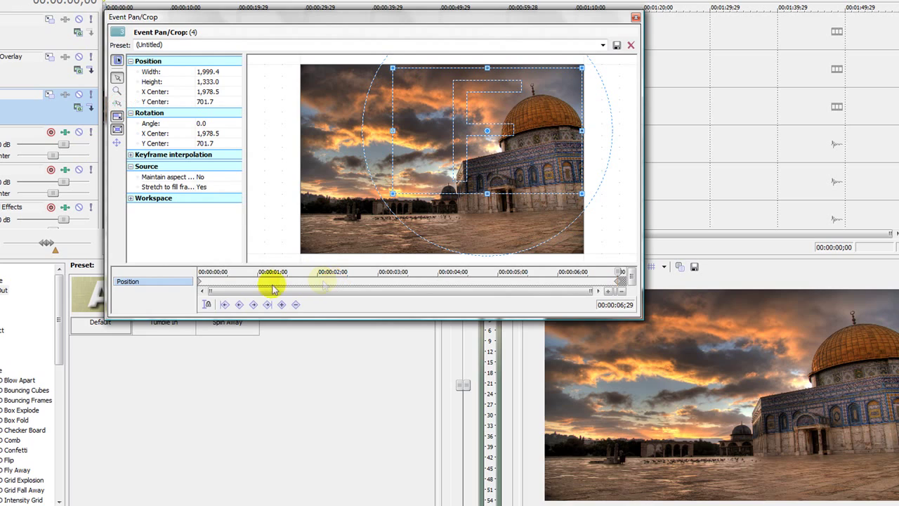
pyautogui.click(445, 281)
pyautogui.moveTo(444, 273); pyautogui.dragTo(562, 273)
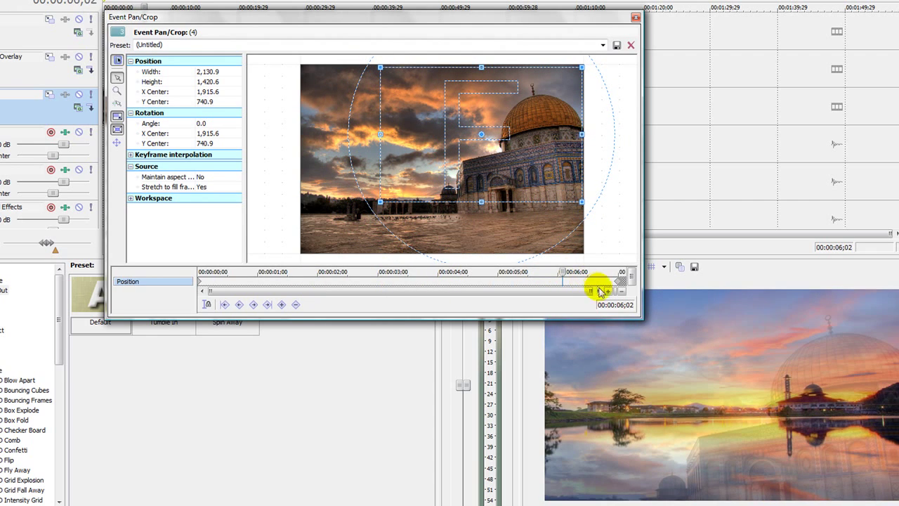
pyautogui.click(612, 281)
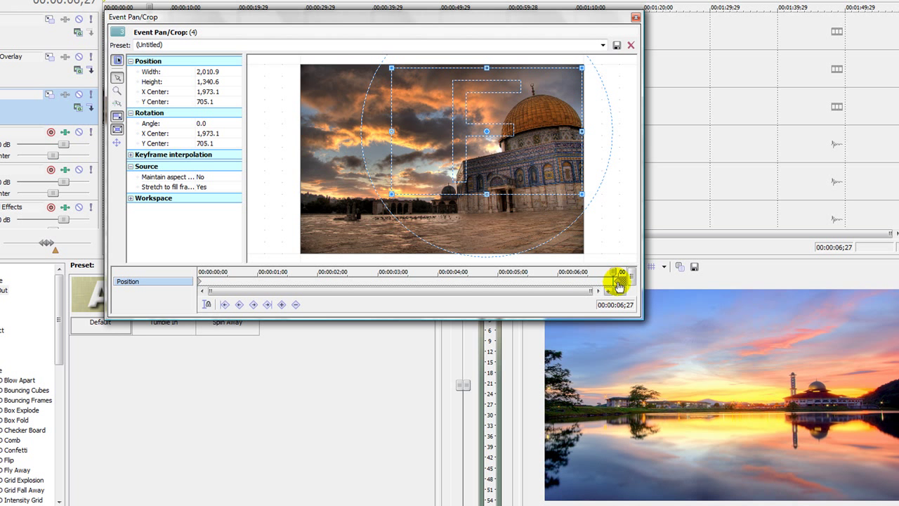
pyautogui.click(512, 288)
pyautogui.click(336, 281)
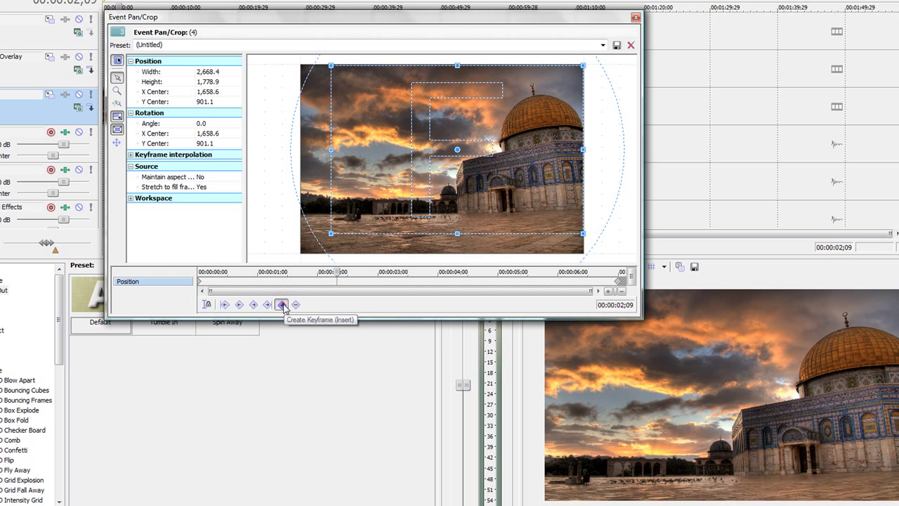
# Try enlarging the first photo's pan/crop frame to about 2,940 × 1,960 at 00:00:02;20, and undo that change.
pyautogui.click(359, 276)
pyautogui.moveTo(337, 231); pyautogui.dragTo(321, 242)
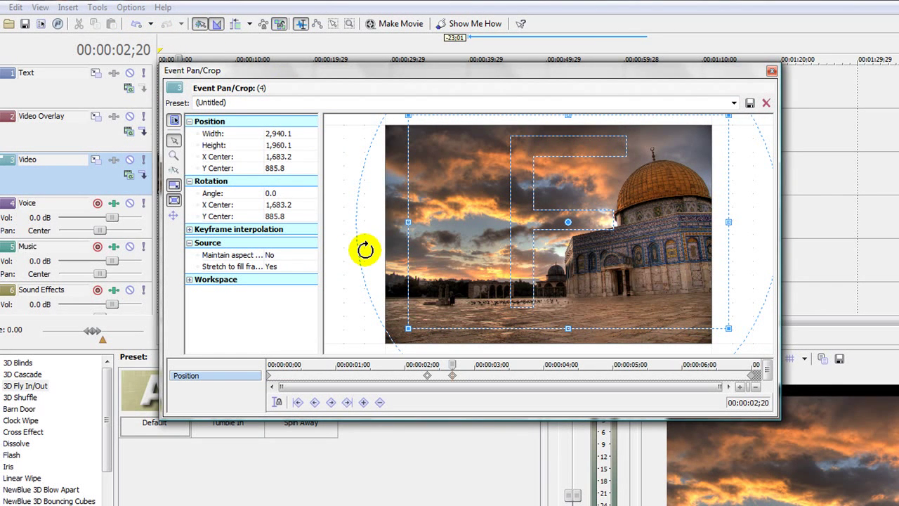
pyautogui.hotkey('ctrl', 'z')
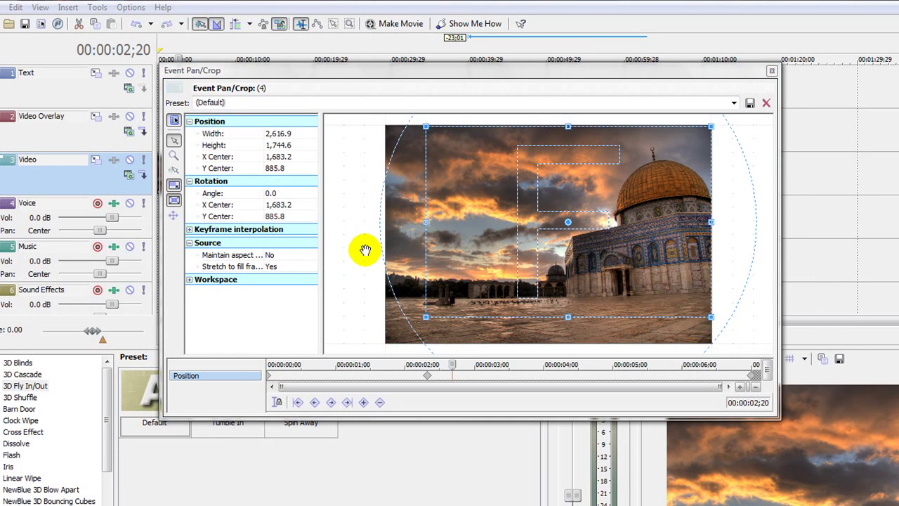
# Close the first photo's pan/crop editor and show the project's imported media.
pyautogui.click(771, 71)
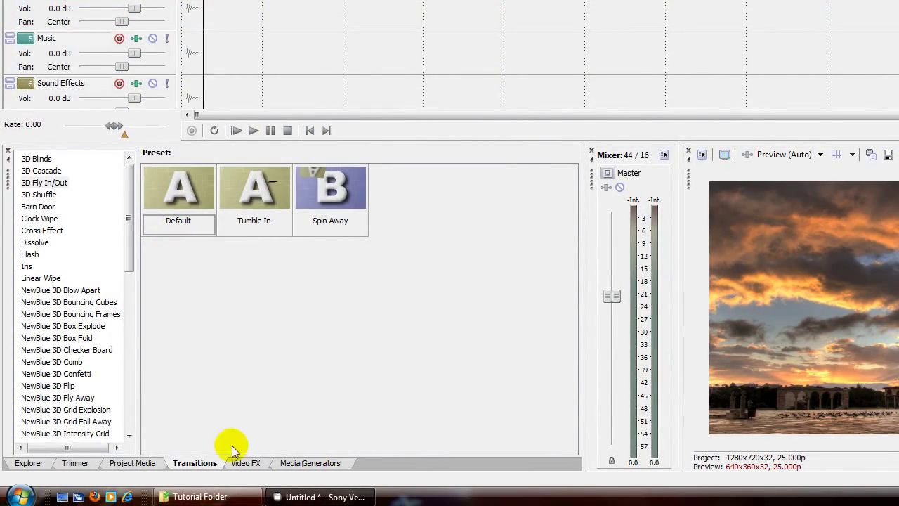
pyautogui.click(131, 465)
pyautogui.click(422, 371)
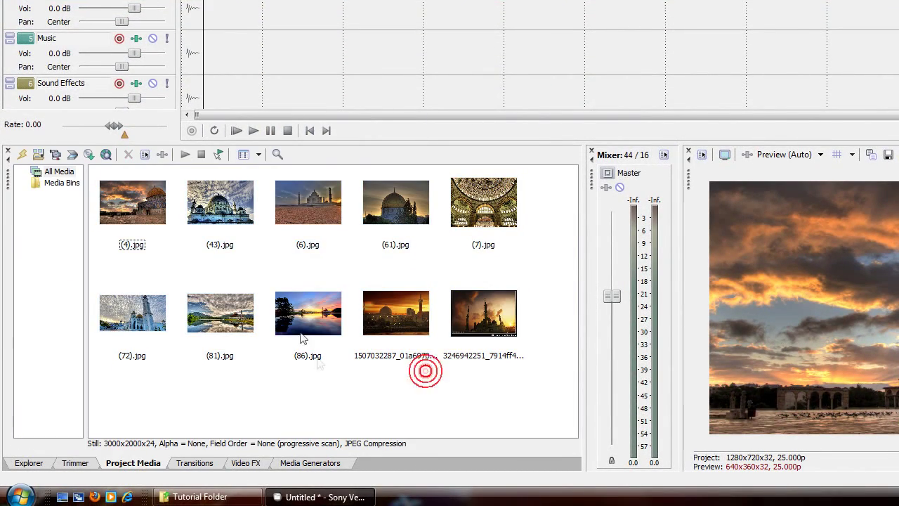
pyautogui.rightClick(307, 215)
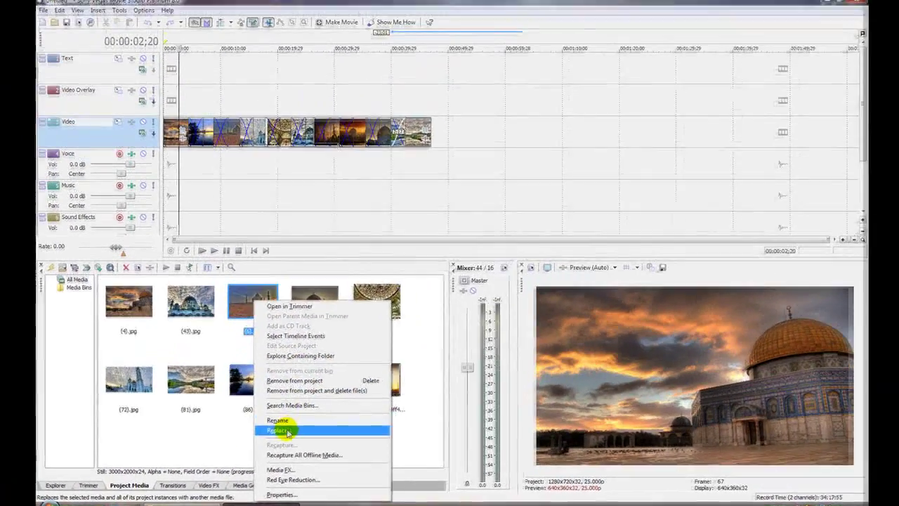
pyautogui.click(286, 431)
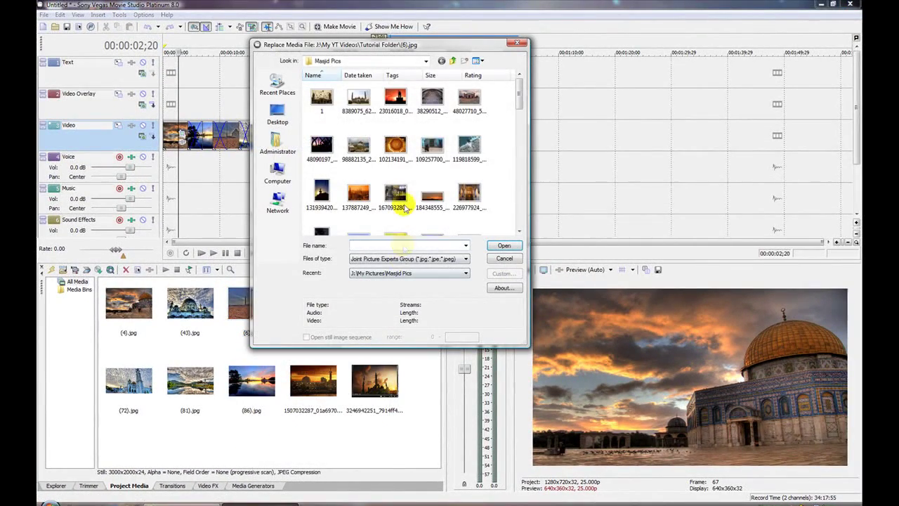
pyautogui.click(364, 101)
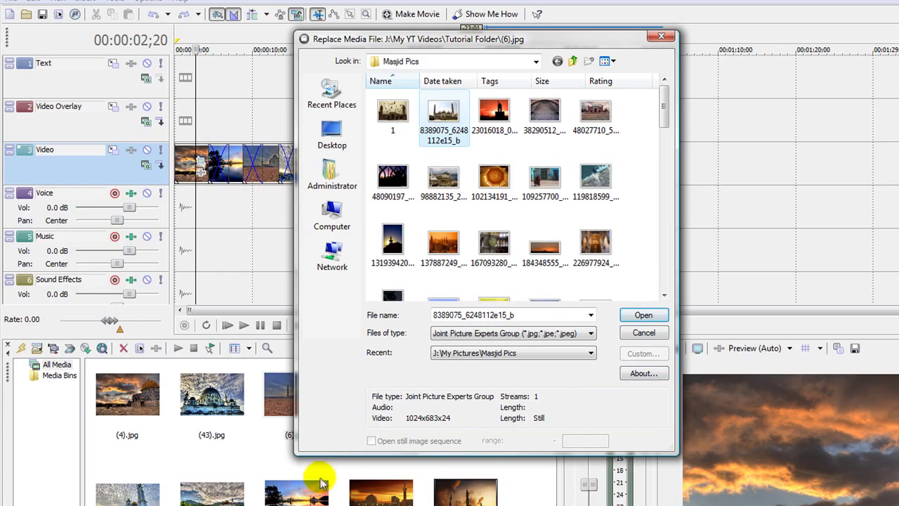
pyautogui.click(644, 334)
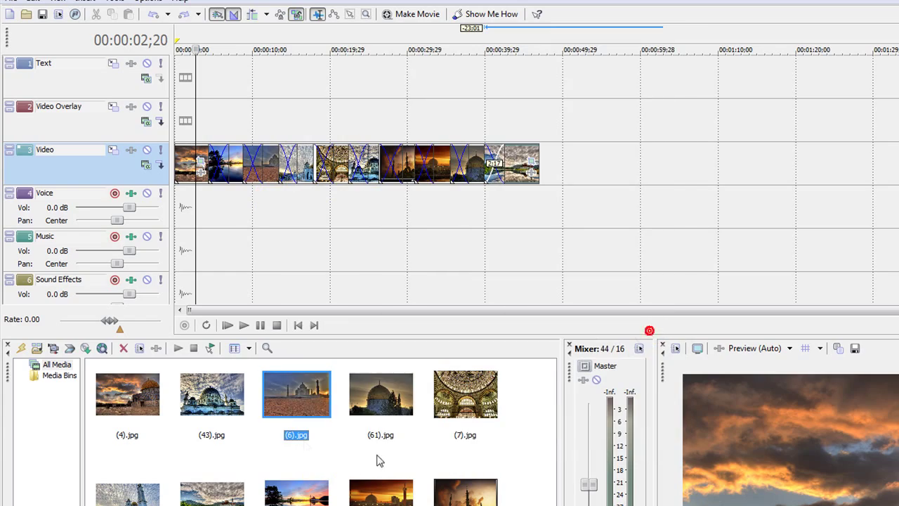
# Replace (6).jpg in the project media with 8389075_6248112e15_b from the Masjid Pics folder, and play the slideshow to check it.
pyautogui.rightClick(304, 392)
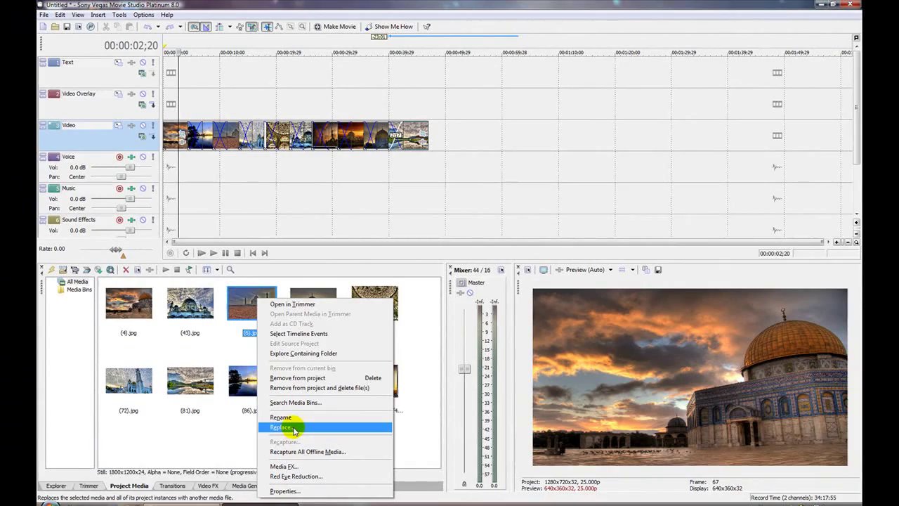
pyautogui.click(304, 427)
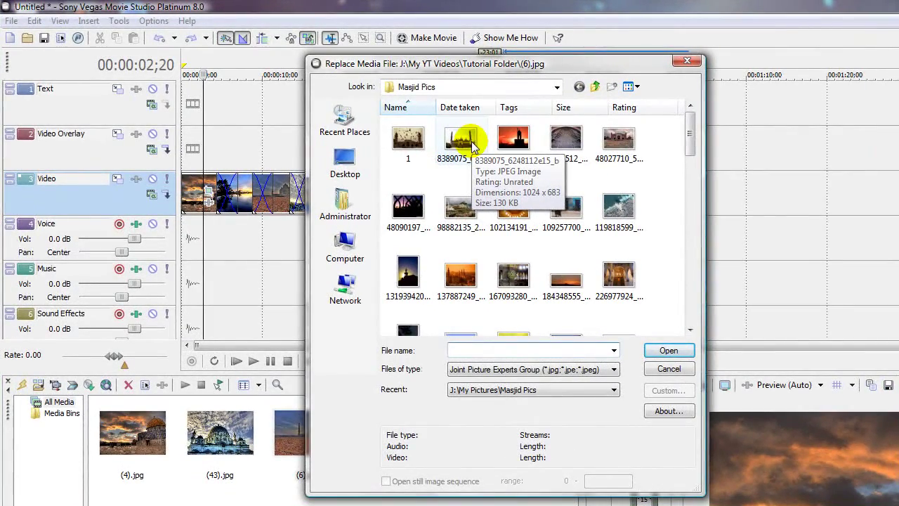
pyautogui.click(473, 146)
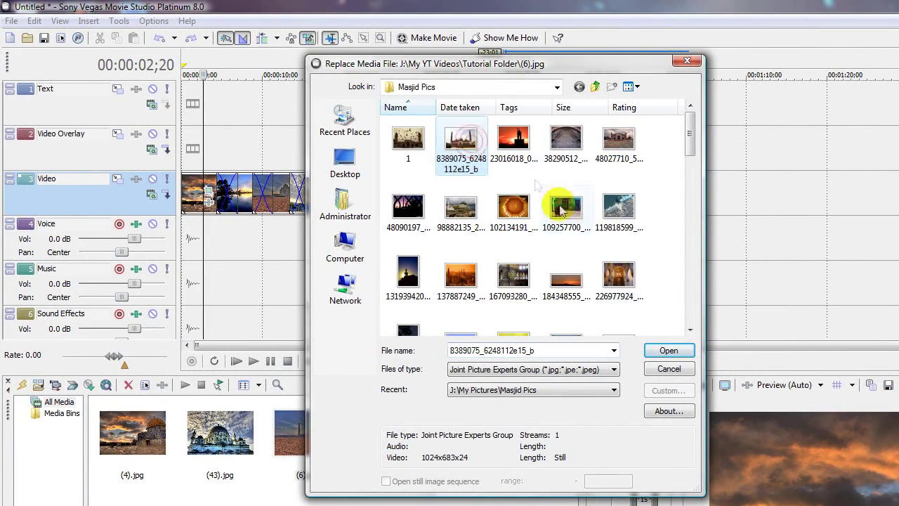
pyautogui.click(669, 351)
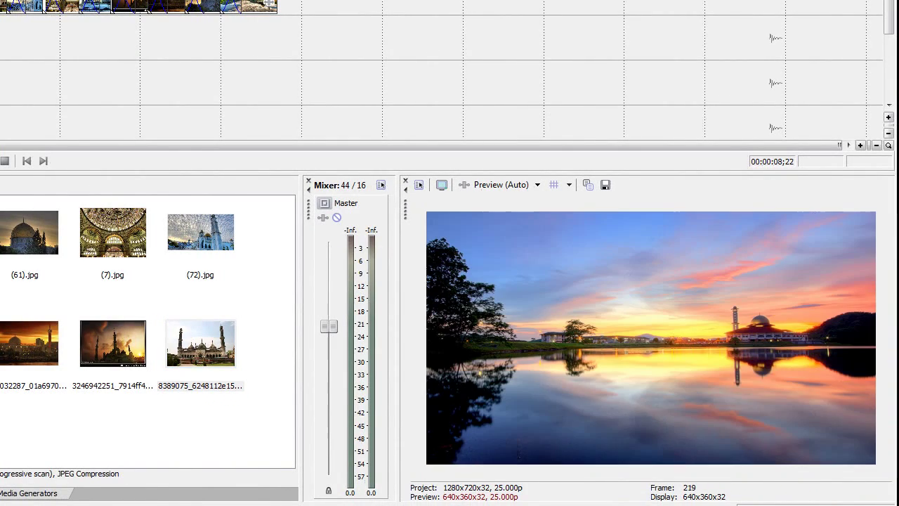
pyautogui.press('space')
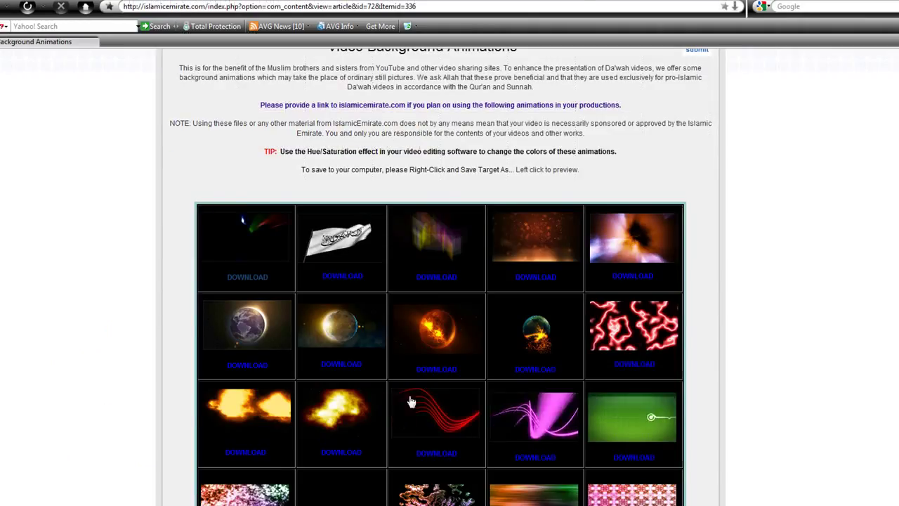
# Browse the downloadable clips and usage notes on islamicemirate.com's Video Background Animations page in Firefox.
pyautogui.scroll(5, 412, 401)
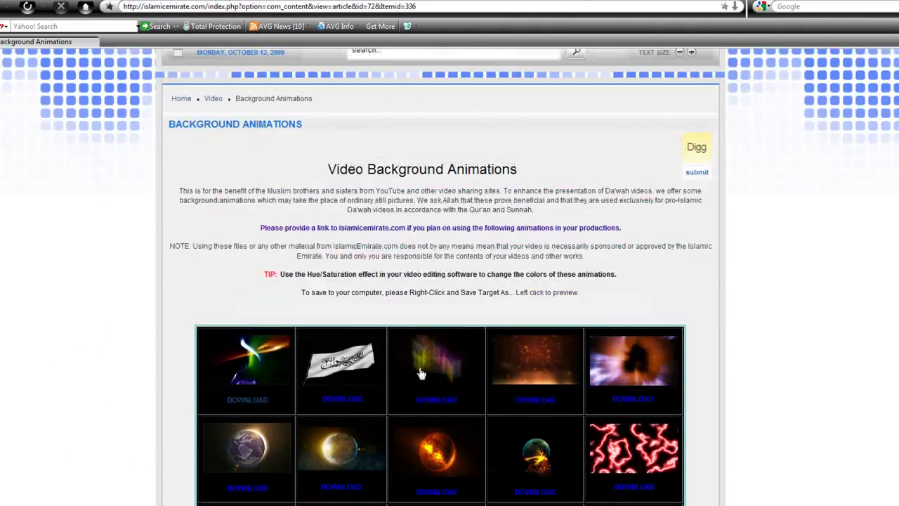
pyautogui.scroll(-3, 419, 366)
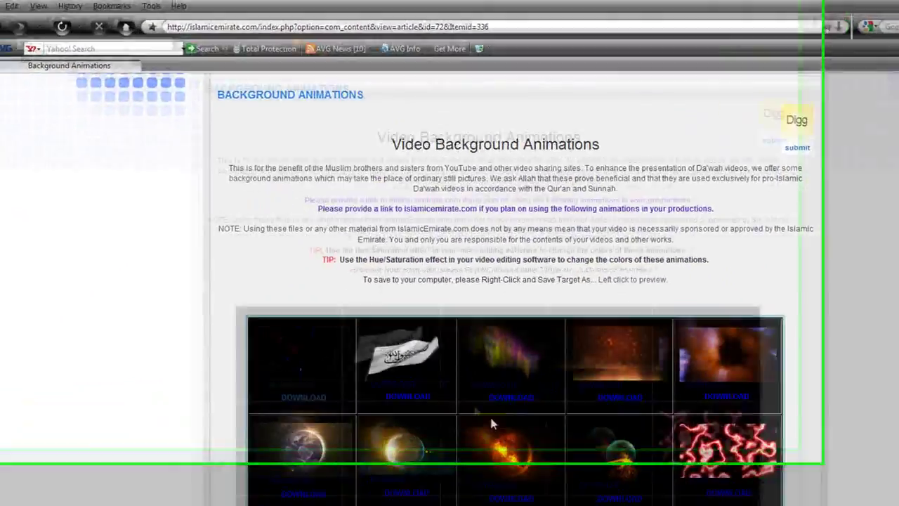
pyautogui.scroll(-1, 543, 469)
pyautogui.scroll(3, 549, 471)
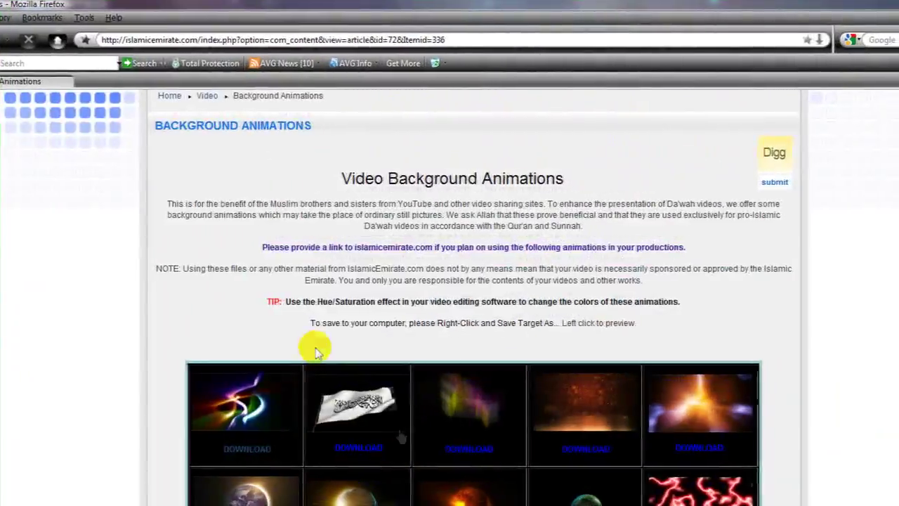
pyautogui.scroll(-2, 534, 464)
pyautogui.scroll(3, 542, 472)
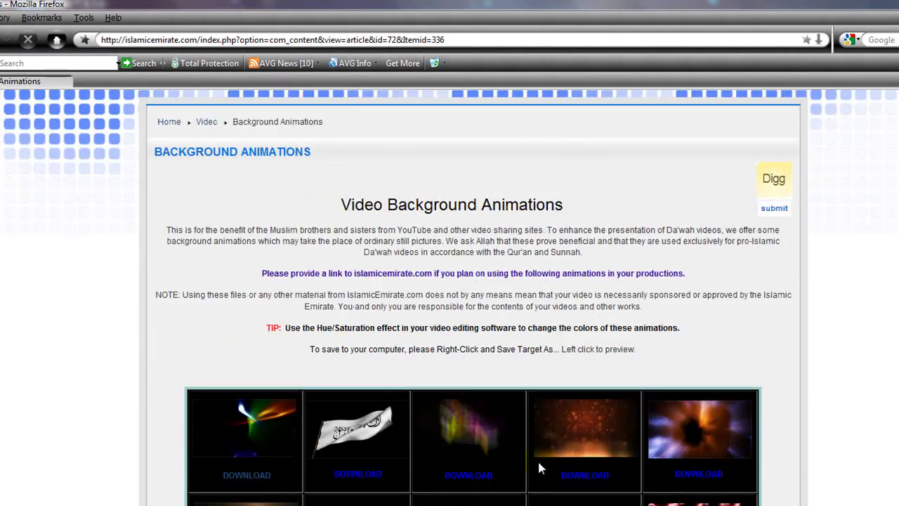
pyautogui.scroll(-2, 538, 466)
pyautogui.scroll(-2, 538, 464)
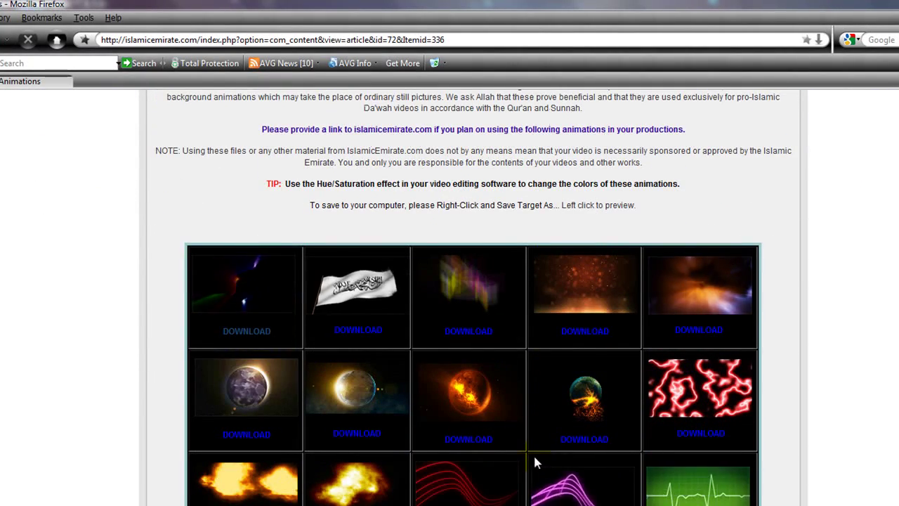
pyautogui.scroll(-2, 533, 453)
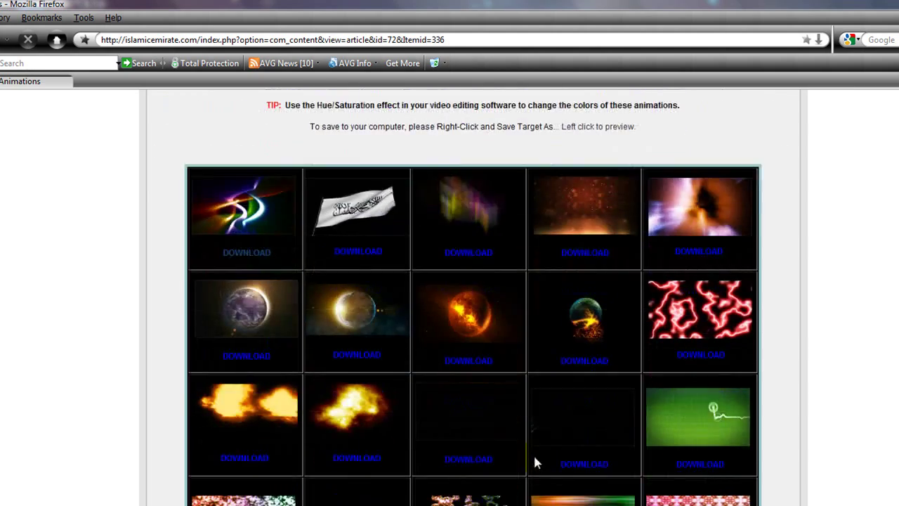
pyautogui.scroll(3, 534, 456)
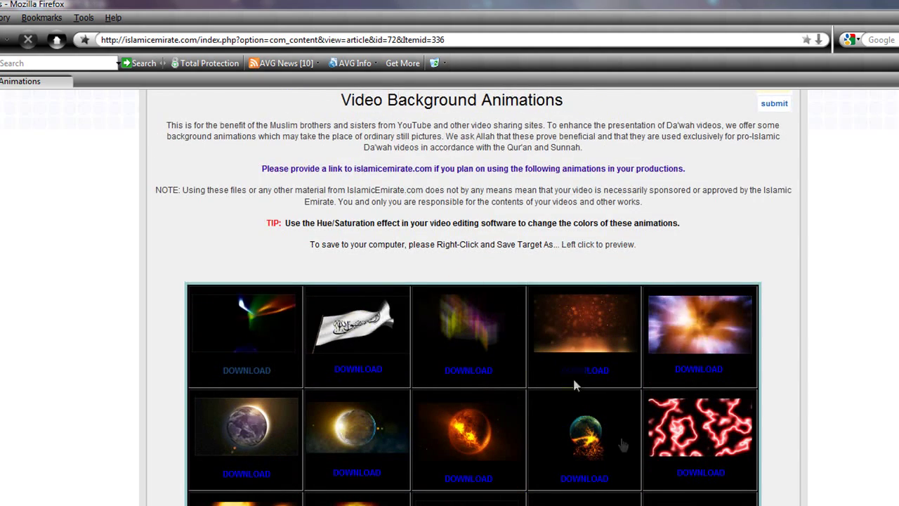